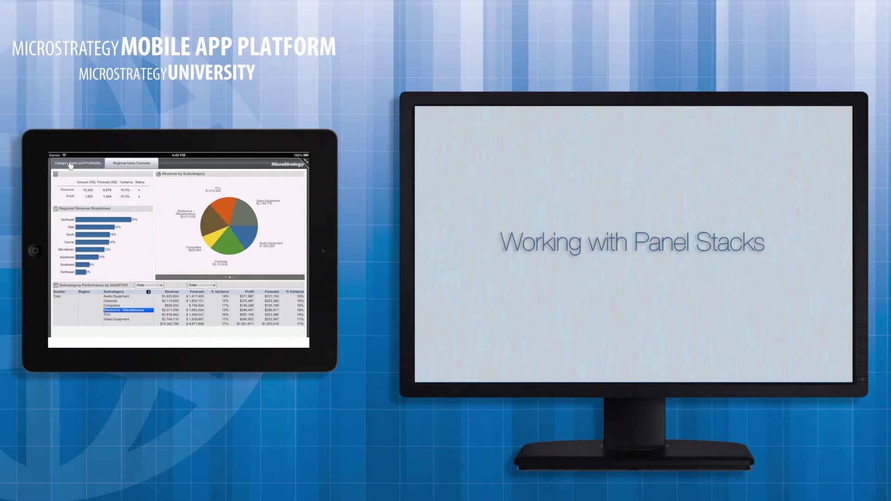
Step: Switch to Regional Sales Overview and back, then draw a new panel stack near the page centre
click(133, 163)
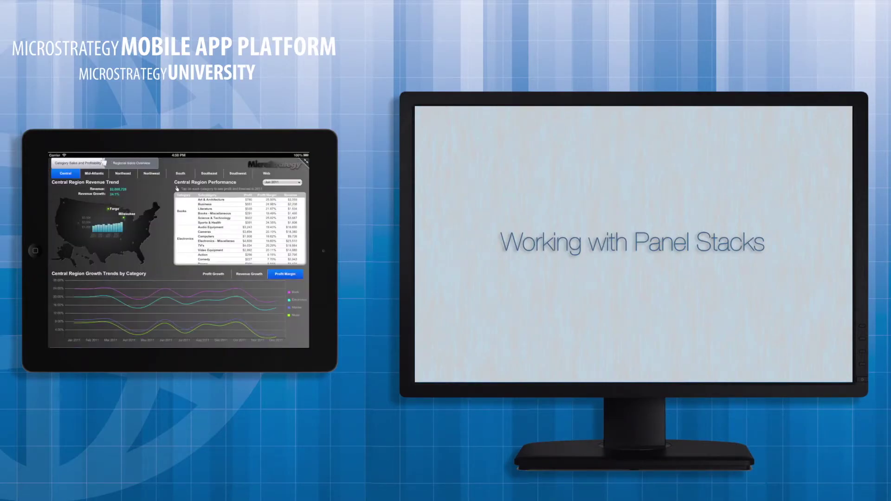
click(76, 162)
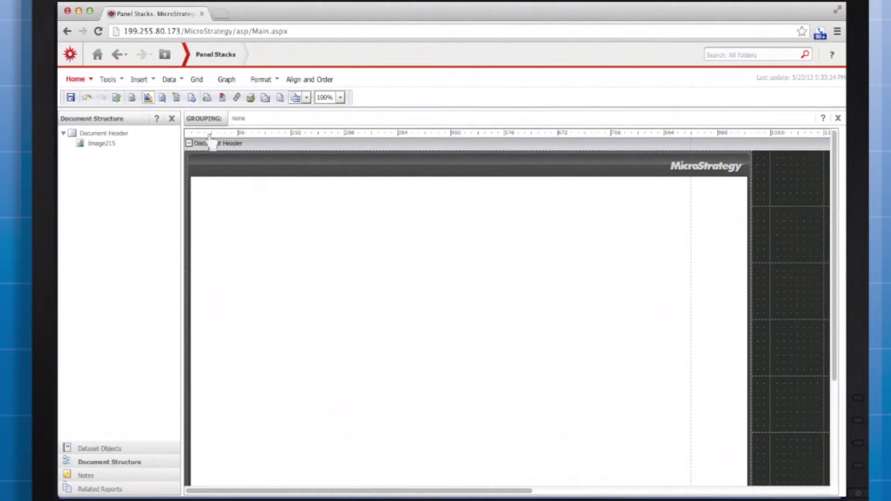
click(153, 78)
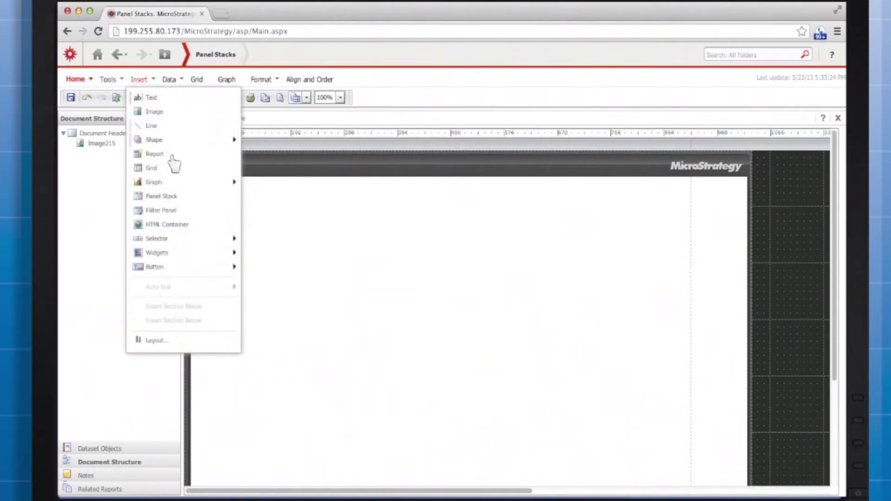
click(190, 196)
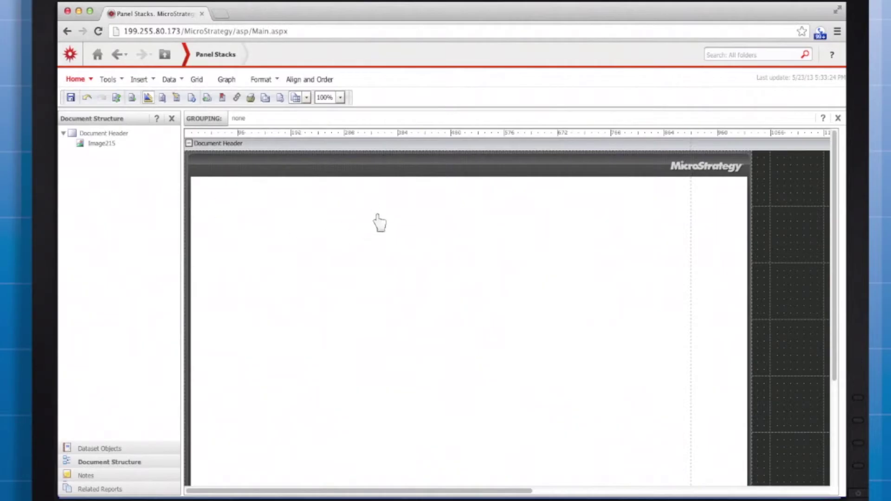
drag(378, 218, 600, 366)
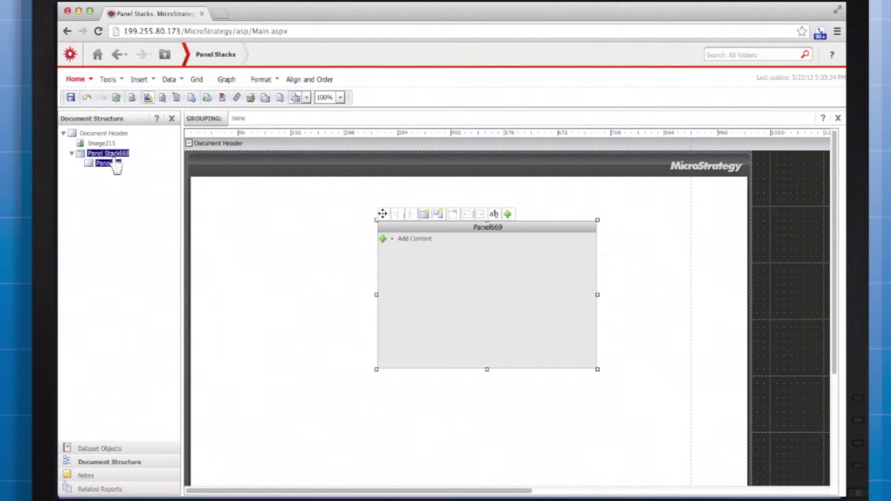
Step: Rename Panel Stack668 to psRevenue in its Properties and Formatting
right_click(521, 228)
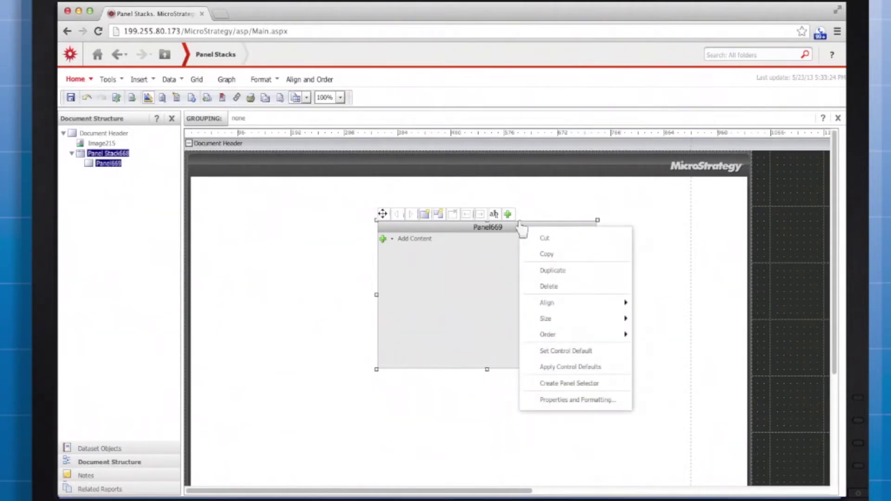
click(604, 399)
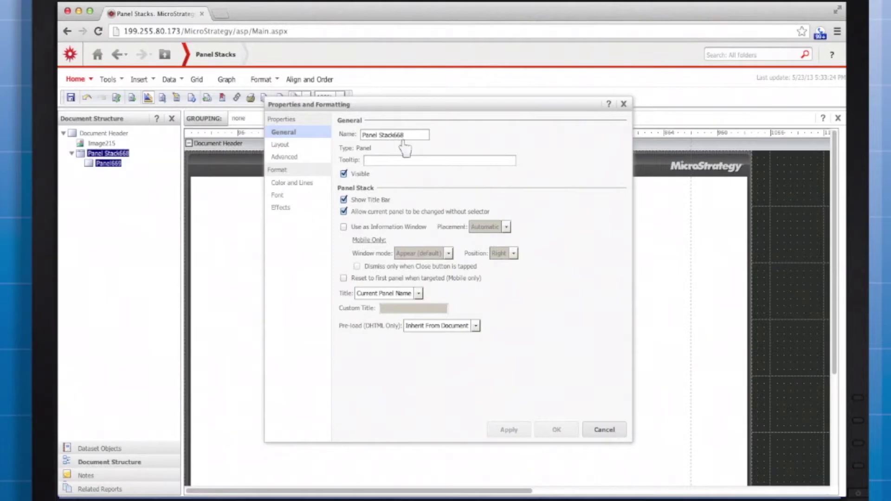
drag(408, 135, 345, 127)
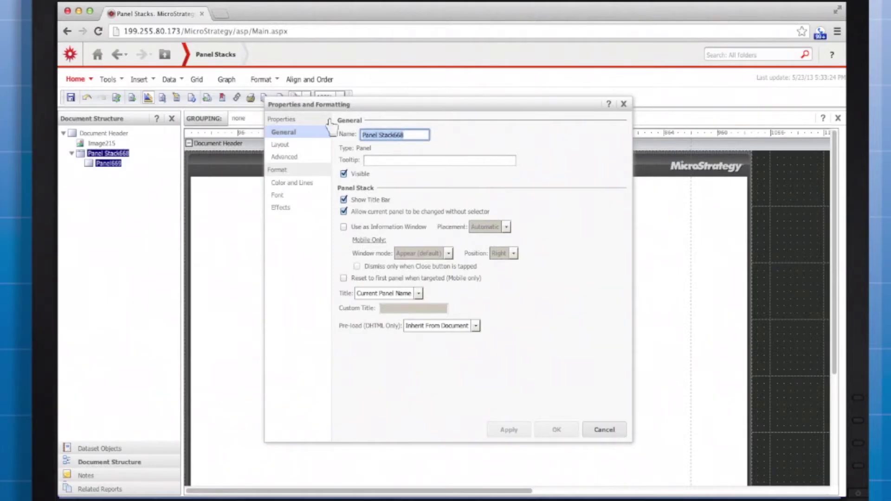
text(psRevenue)
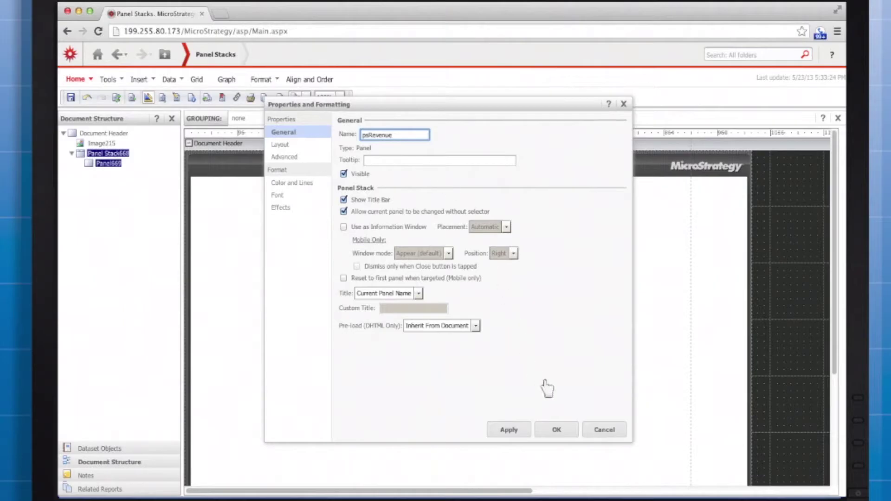
click(557, 429)
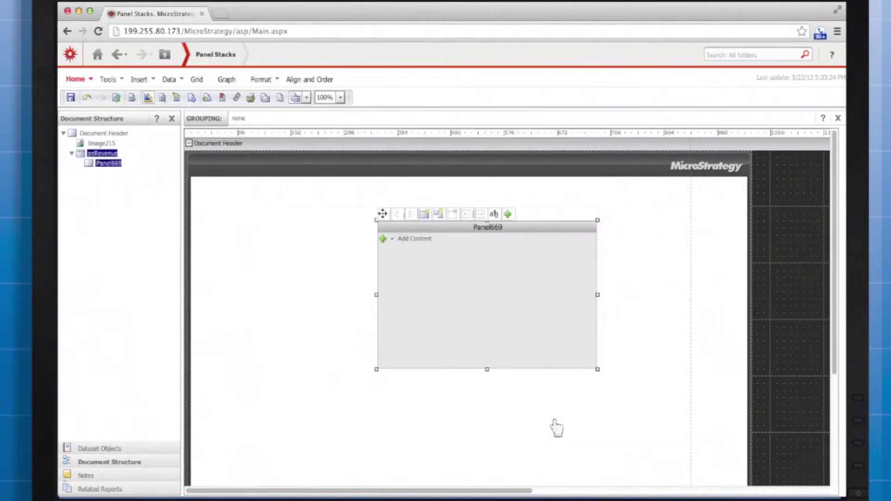
Step: Add two panels and rename the newest one, Panel671, to 'Revenue by Region'
click(426, 213)
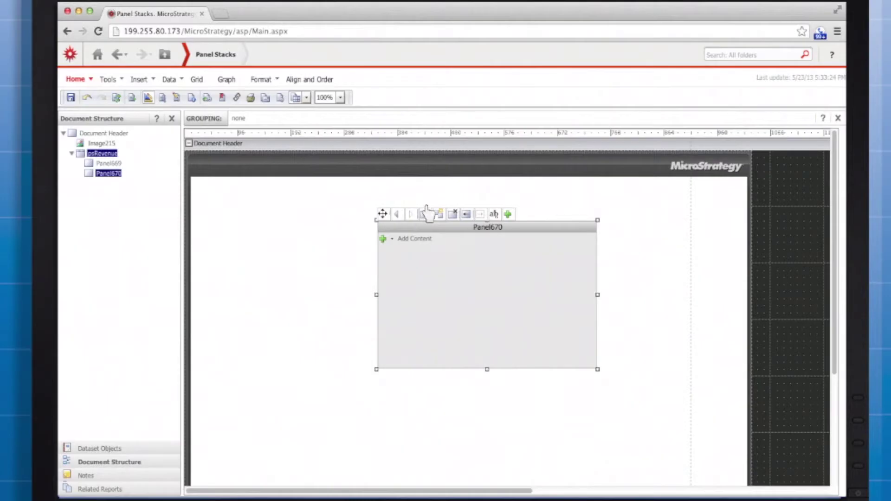
click(427, 212)
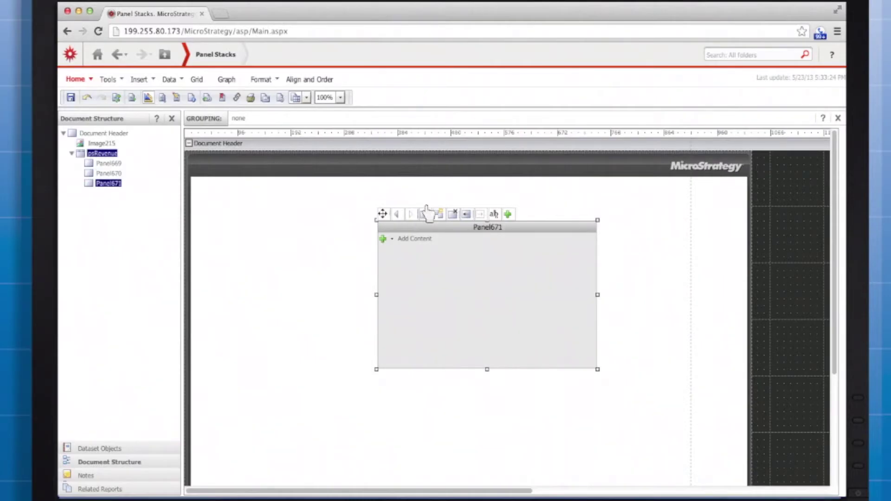
click(492, 214)
double_click(423, 264)
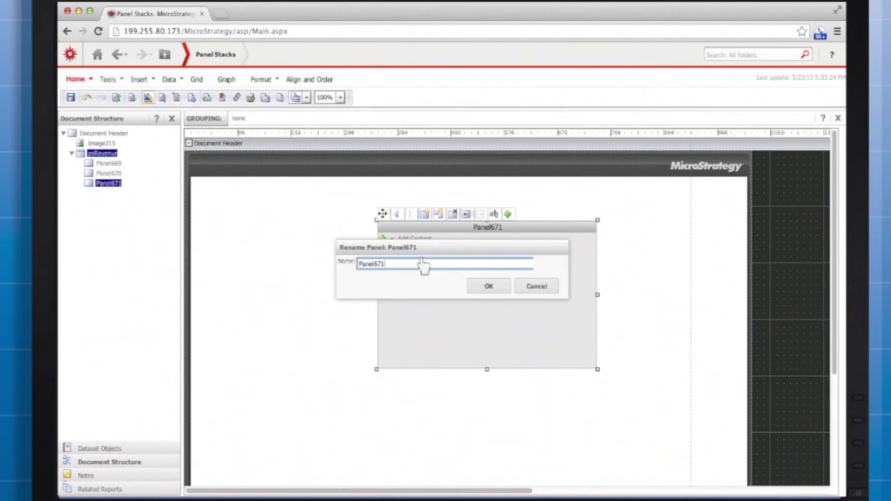
text(Revenue by Region)
click(488, 286)
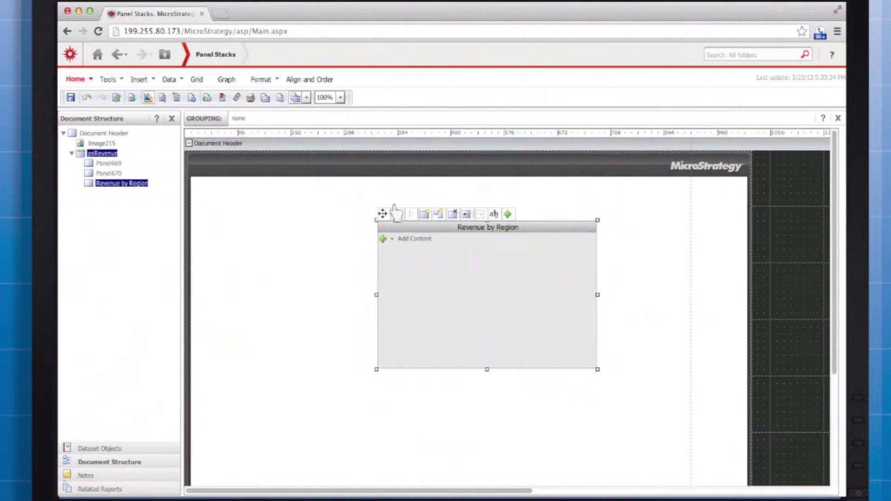
Step: Page through the panels, ending on the Revenue vs. Revenue Forecast area chart
click(396, 214)
click(396, 214)
click(403, 214)
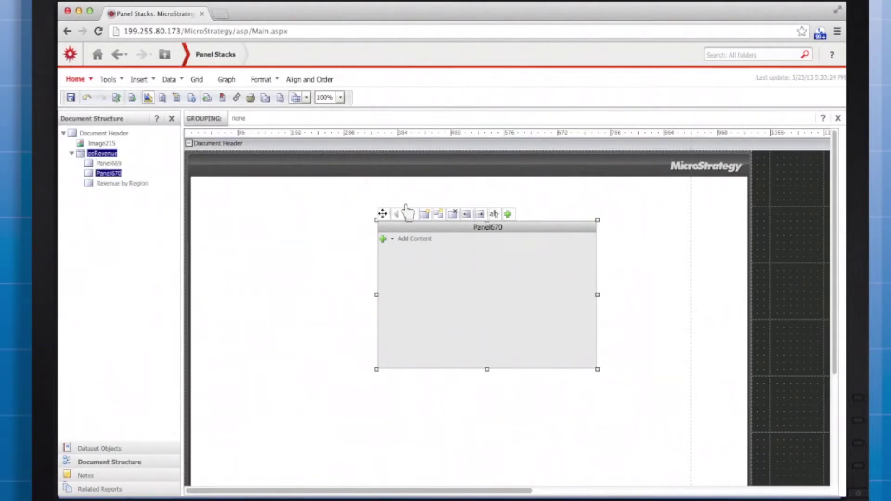
click(408, 214)
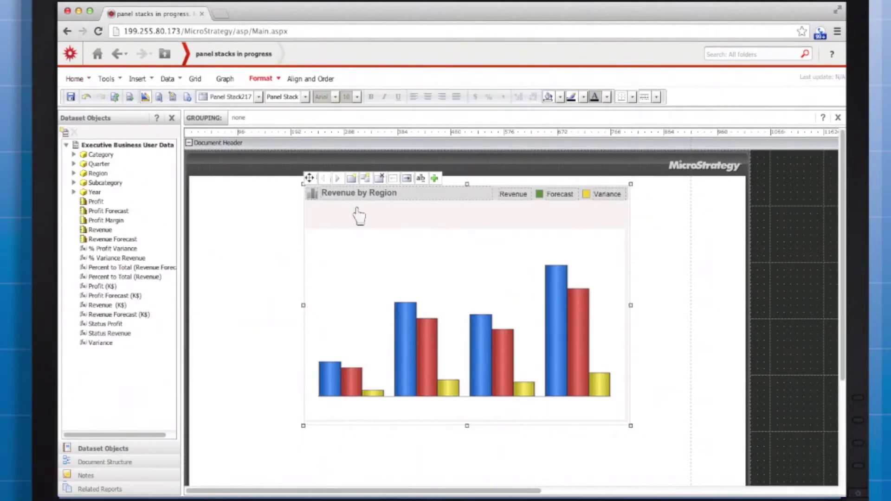
click(338, 177)
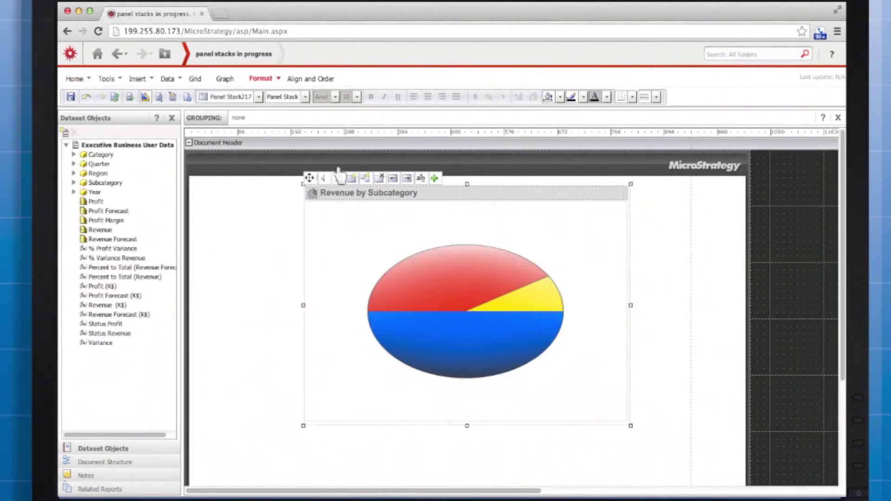
click(338, 176)
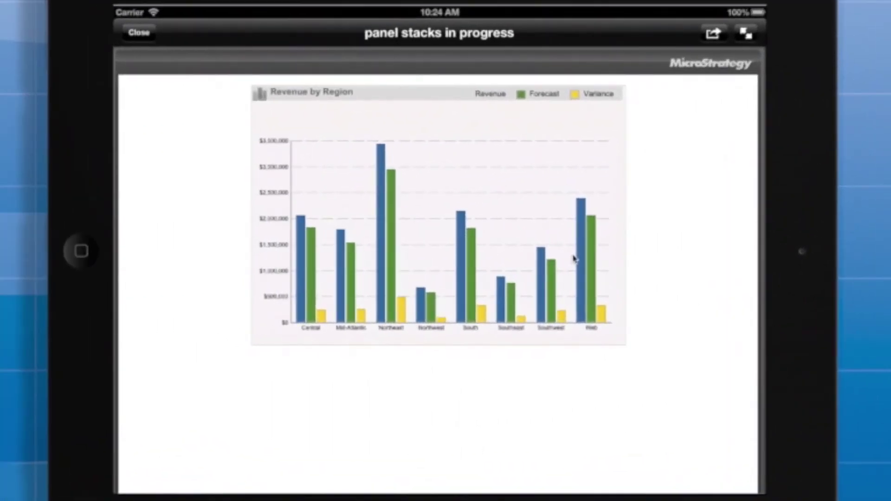
Step: Swipe between the chart panels on the iPad, reaching the Revenue by Region panel
drag(578, 259, 253, 269)
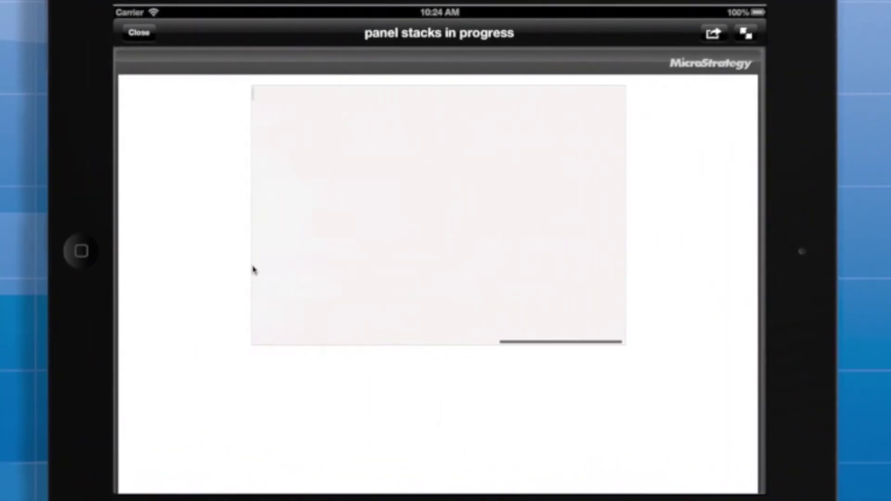
drag(338, 257, 633, 247)
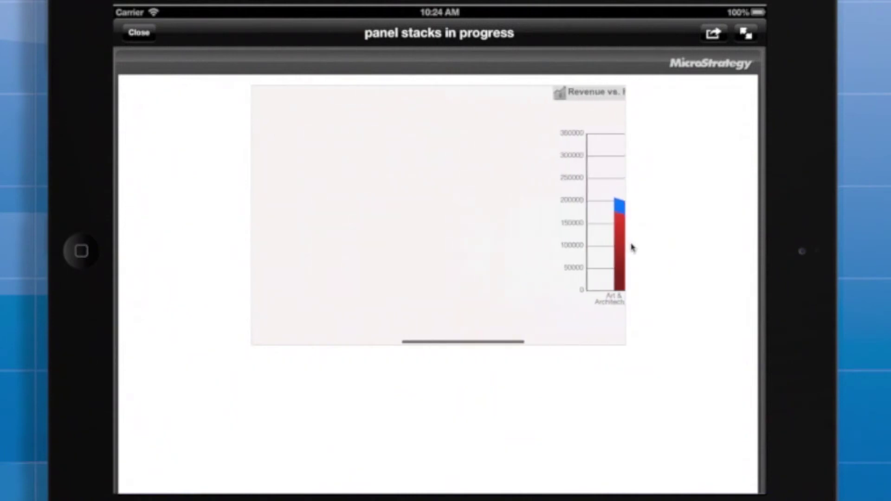
drag(470, 249, 690, 255)
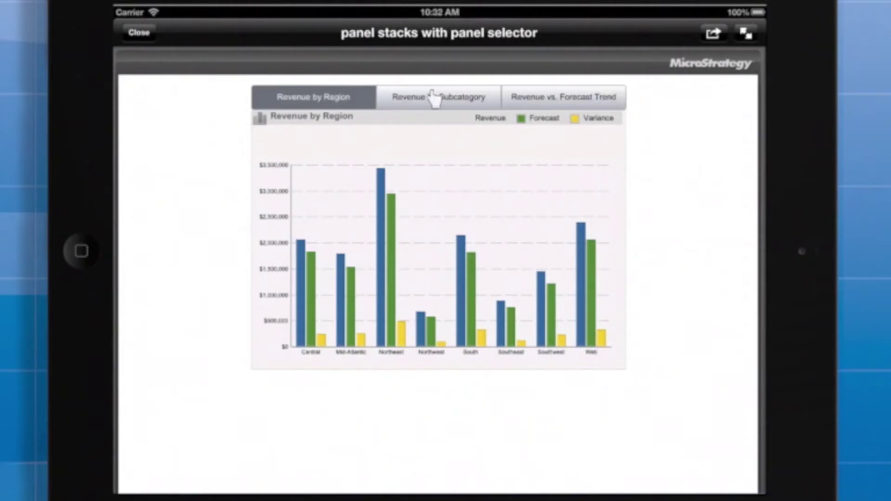
Step: Show Revenue by Subcategory, then Revenue vs. Forecast Trend, then Revenue by Region from the selector tabs
click(434, 98)
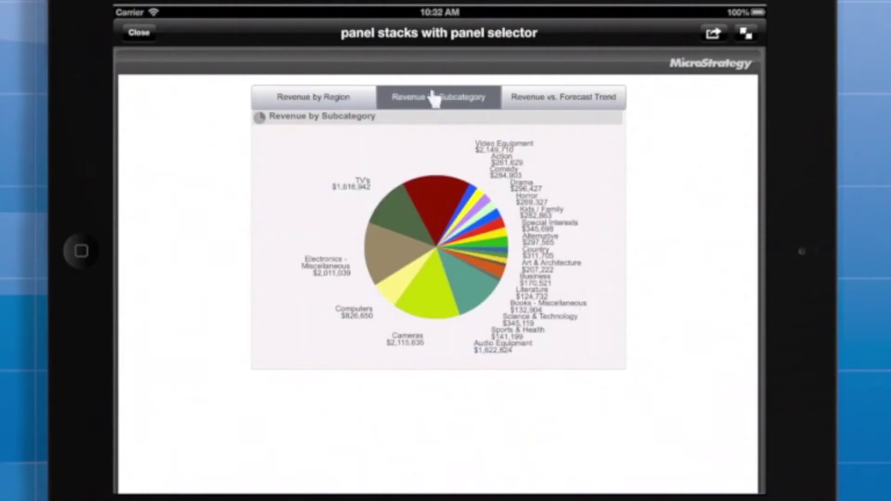
click(532, 98)
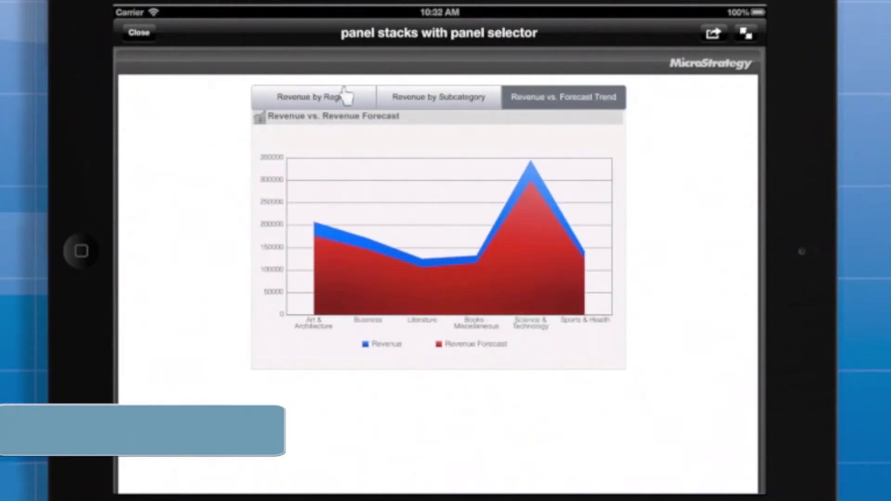
click(347, 96)
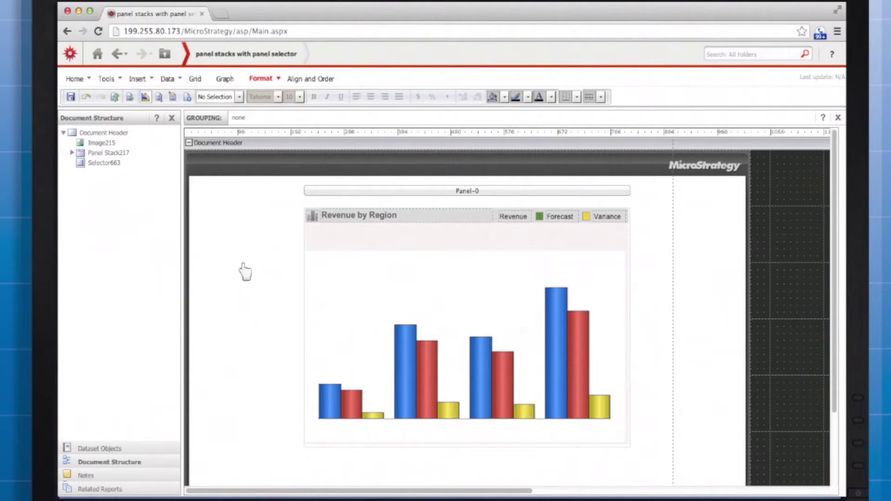
Step: Insert a selector and draw it beside the Revenue by Region chart
click(152, 79)
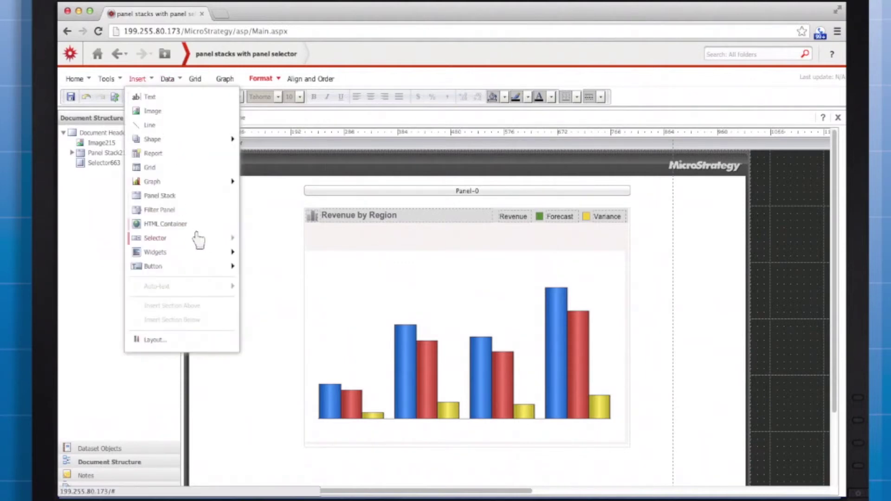
mouse_move(195, 237)
click(255, 241)
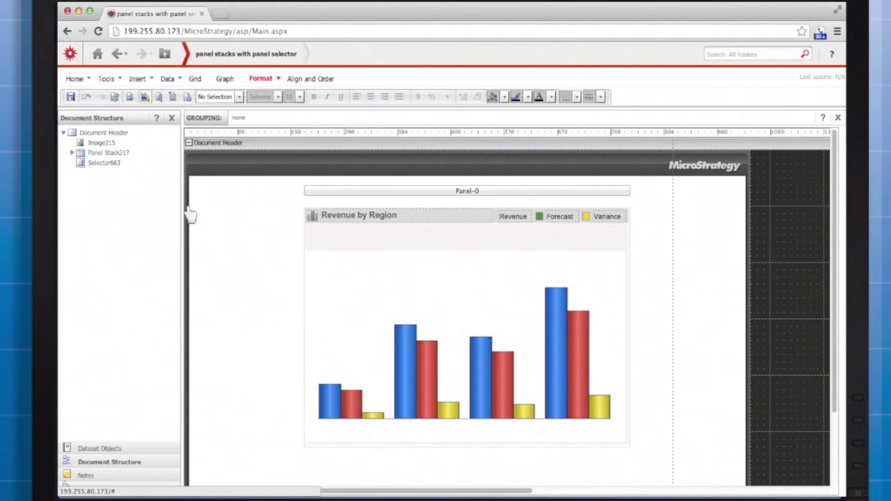
drag(191, 213, 277, 249)
Step: Name the selector Quarter and set its source to the Quarter attribute
right_click(251, 224)
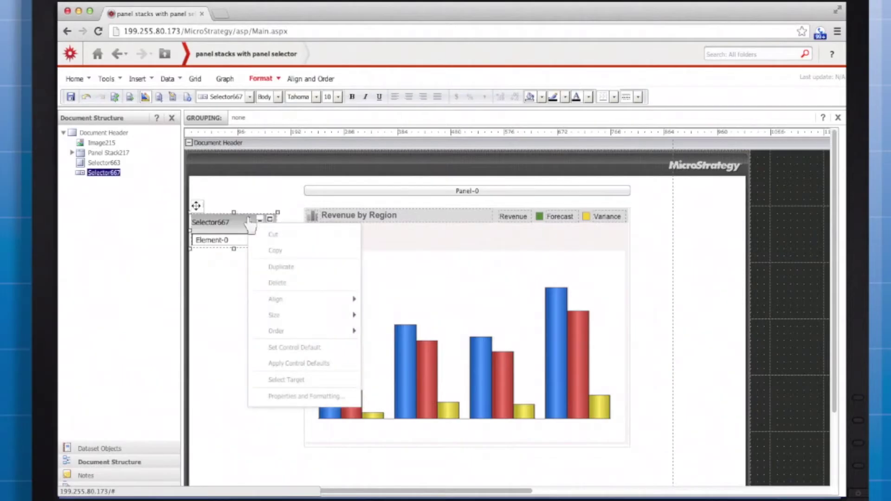
click(320, 394)
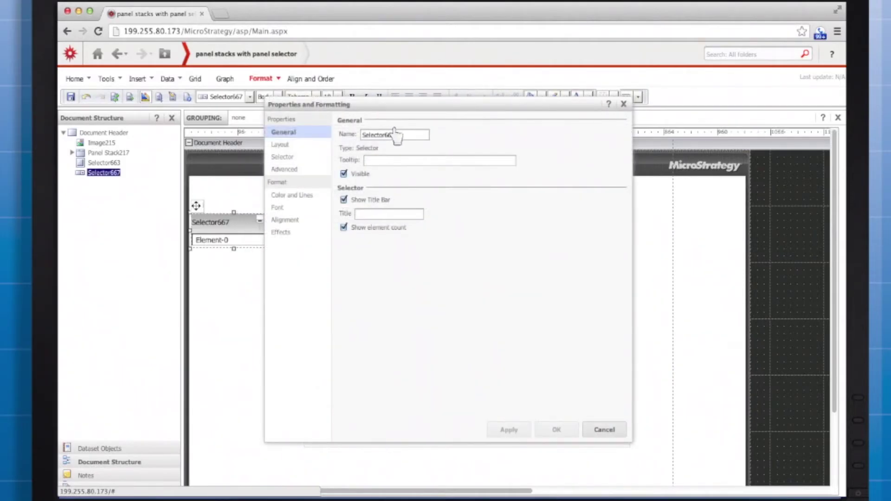
drag(395, 135, 360, 135)
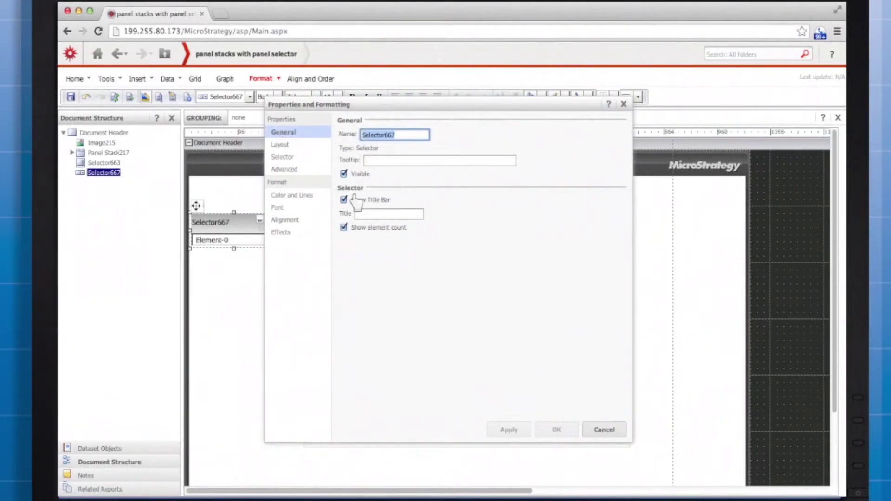
text(Quarter)
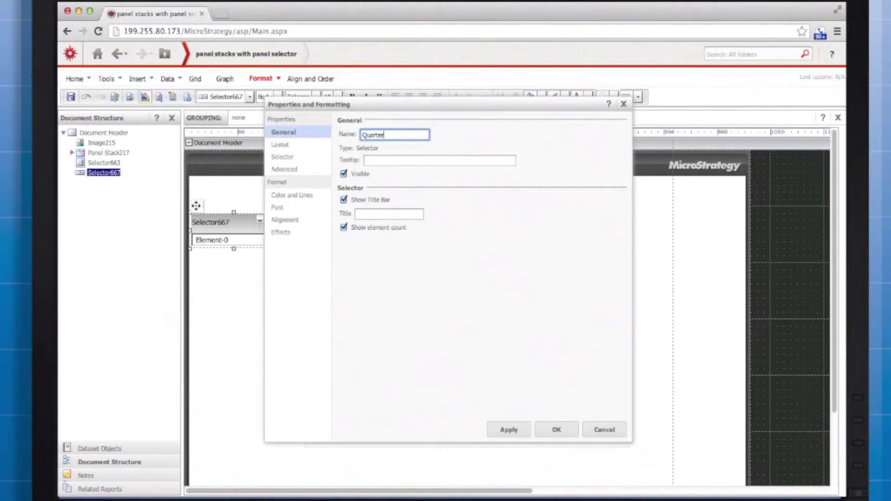
click(298, 158)
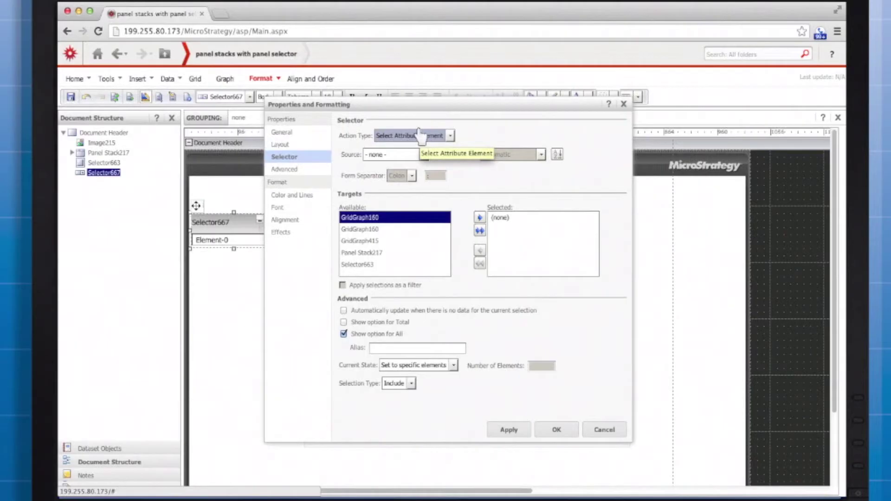
click(417, 153)
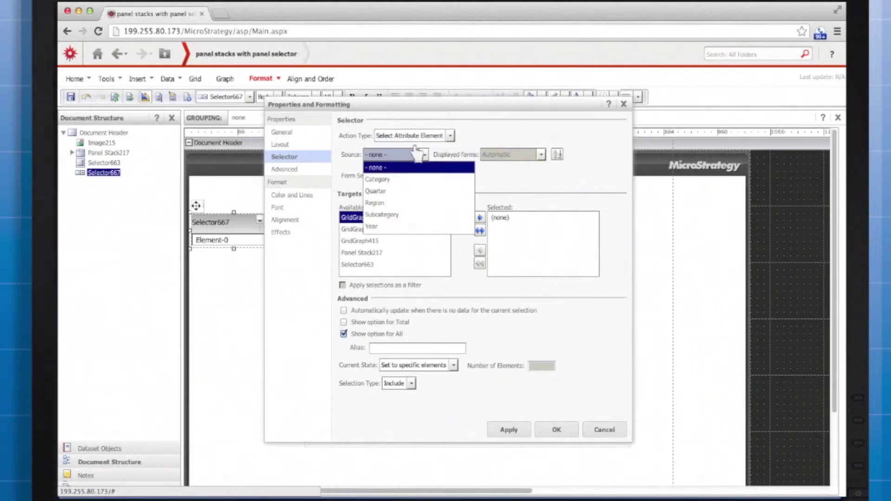
click(409, 191)
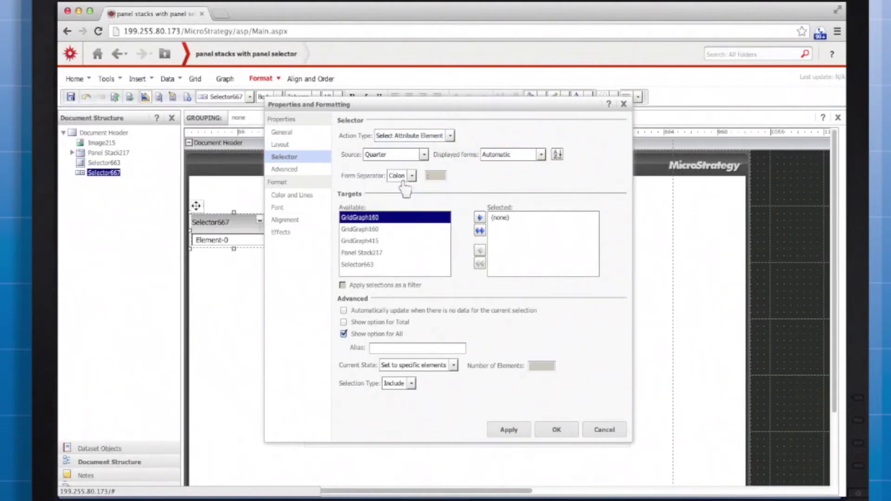
click(544, 426)
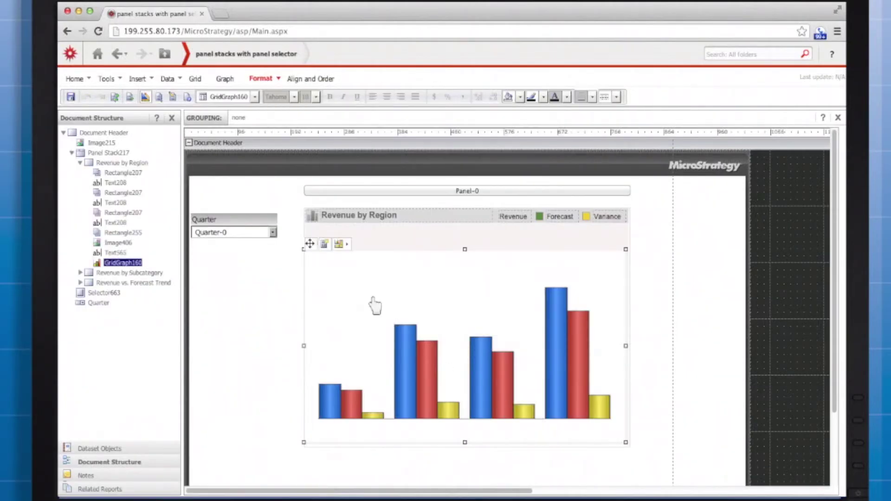
Step: Make the psRevenue panel stack the Quarter selector's target
click(266, 227)
right_click(243, 227)
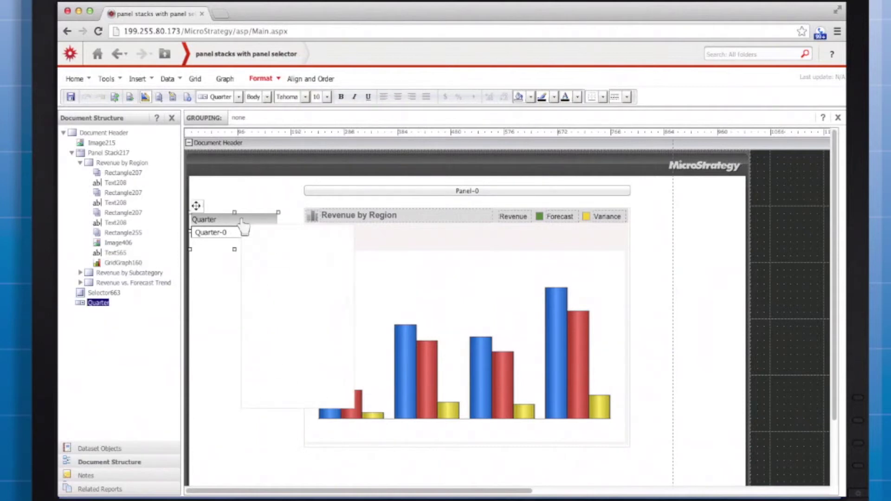
click(307, 375)
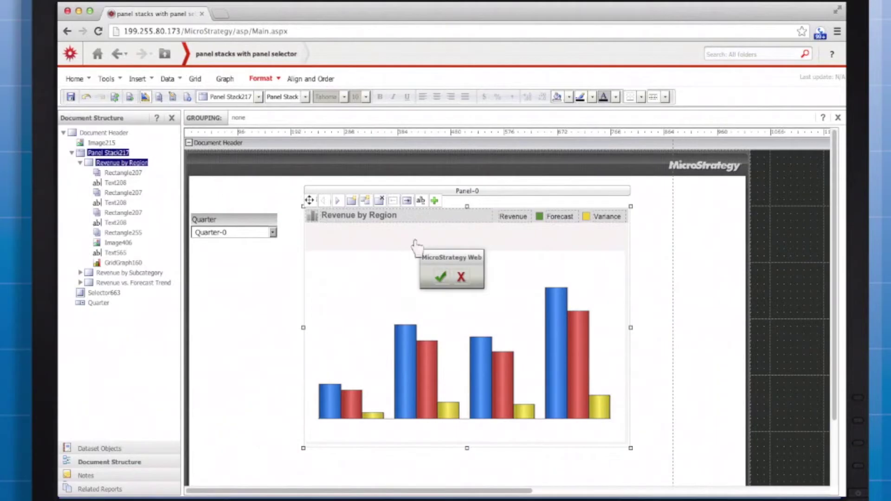
click(439, 277)
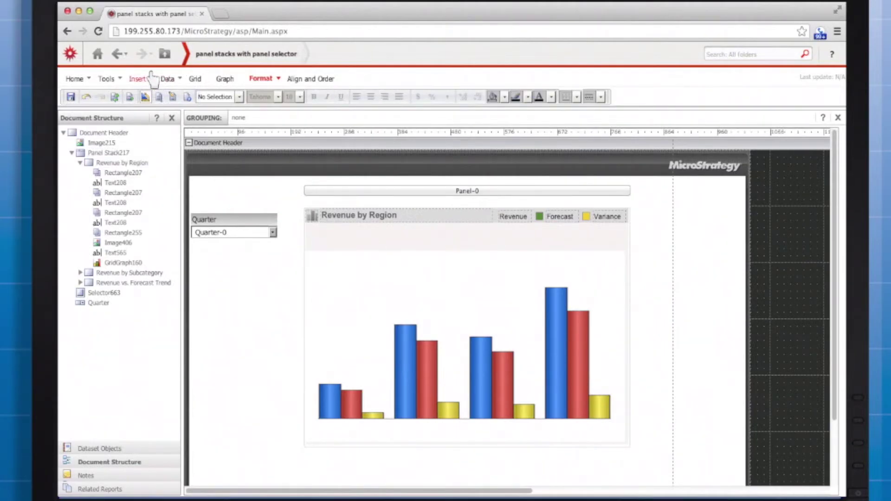
click(137, 79)
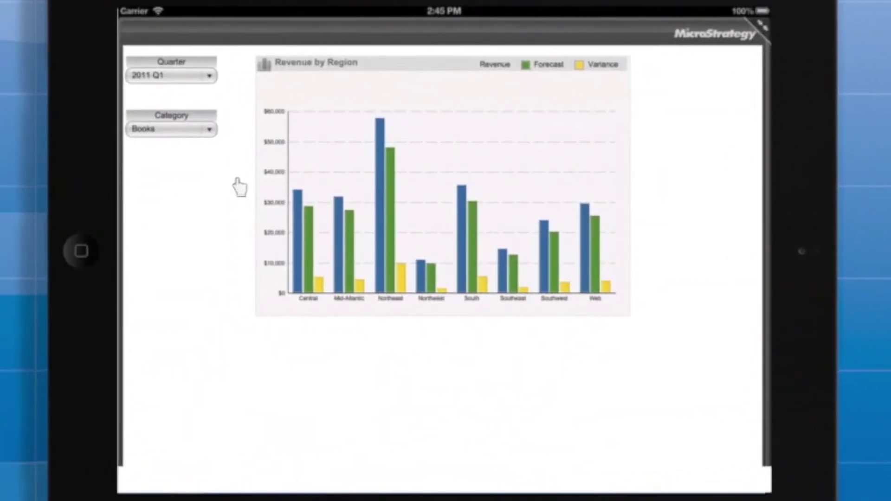
Step: Filter the iPad charts to 2011 Q2 and the Movies category
click(183, 78)
click(186, 166)
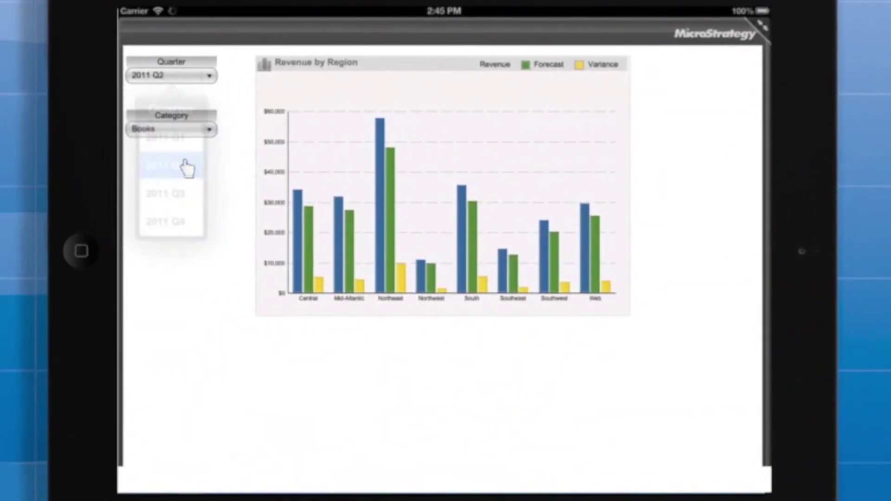
click(199, 128)
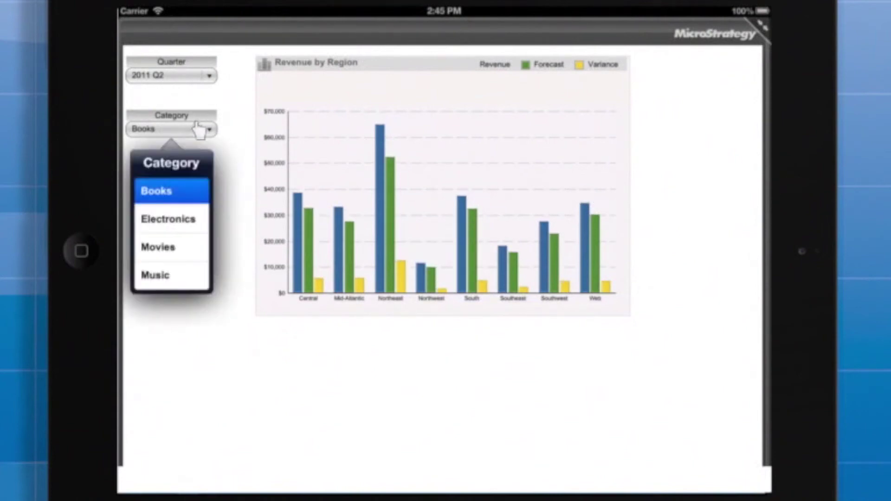
click(182, 245)
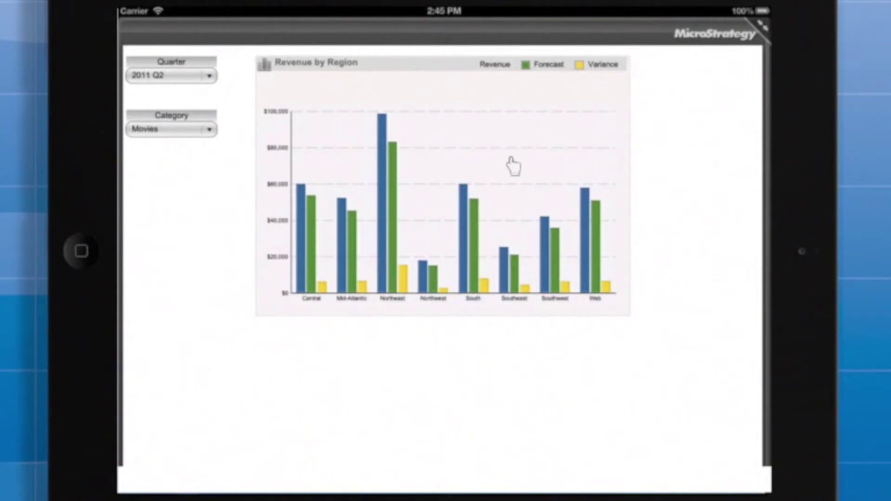
Step: Swipe to the Revenue by Subcategory pie chart and switch the category to Music
drag(514, 166, 292, 163)
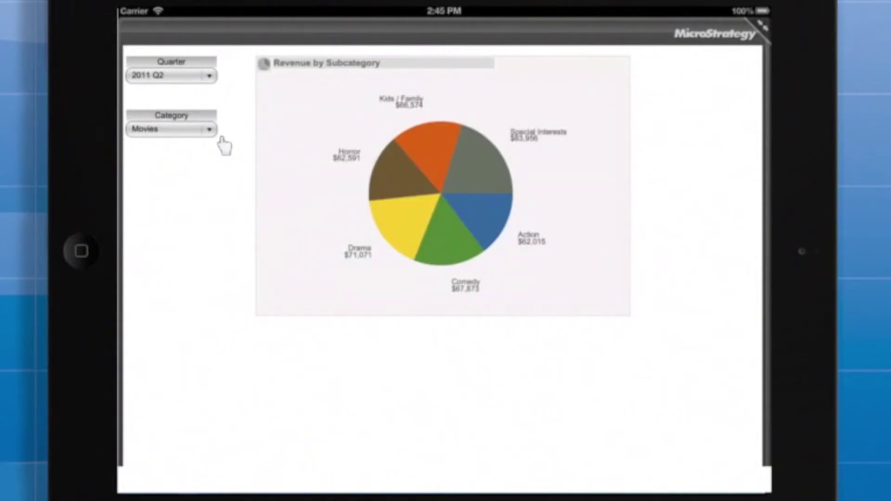
click(193, 127)
click(180, 278)
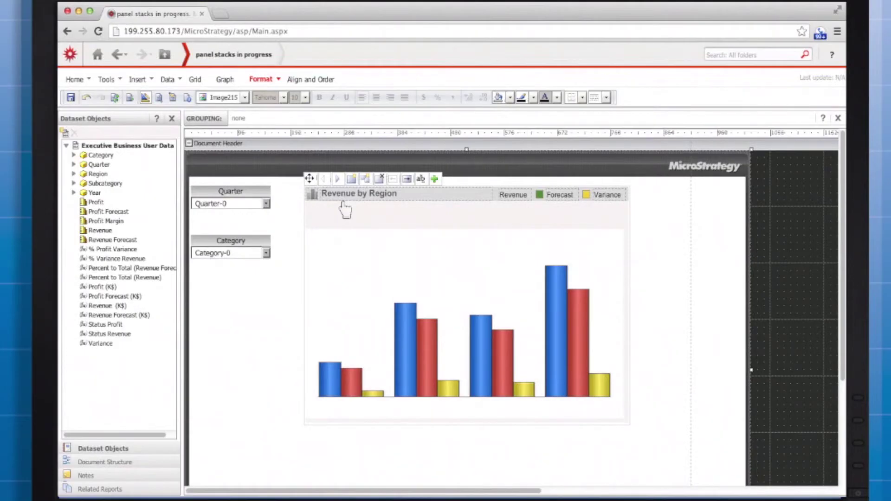
Step: Add a text box under the chart title reading 'Performance for {Category} category in {Quarter}.'
click(344, 209)
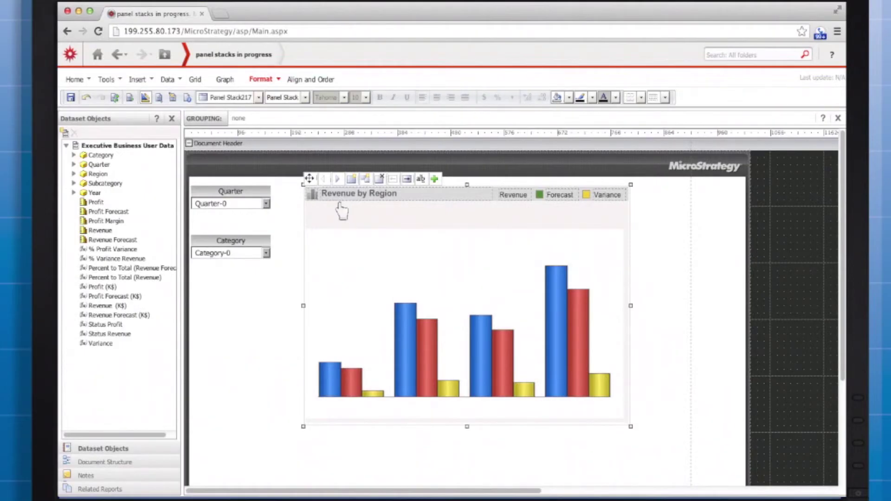
click(149, 75)
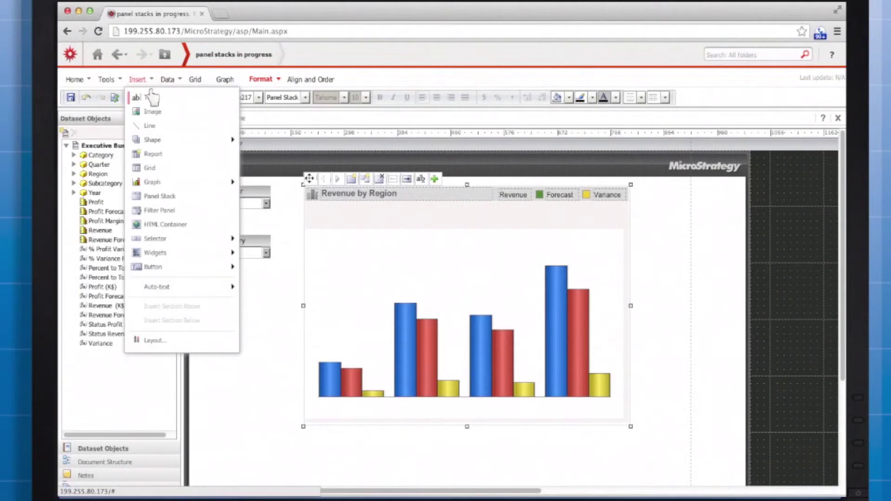
click(154, 88)
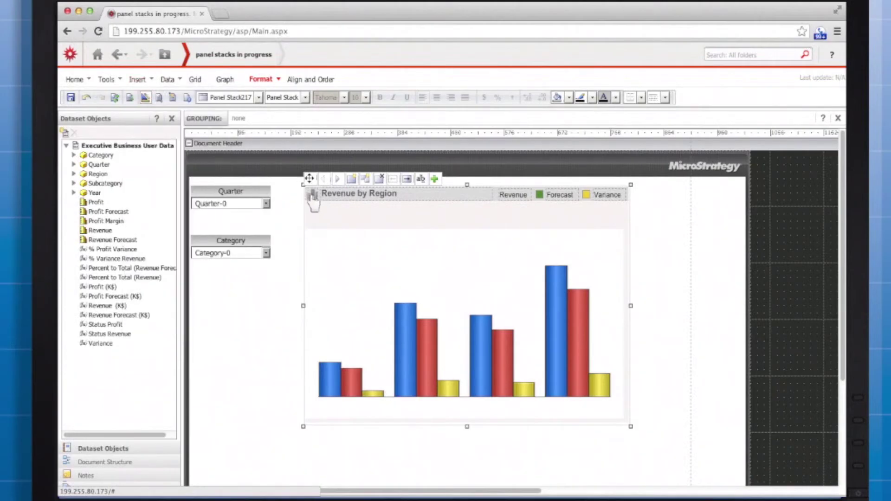
drag(311, 200, 519, 222)
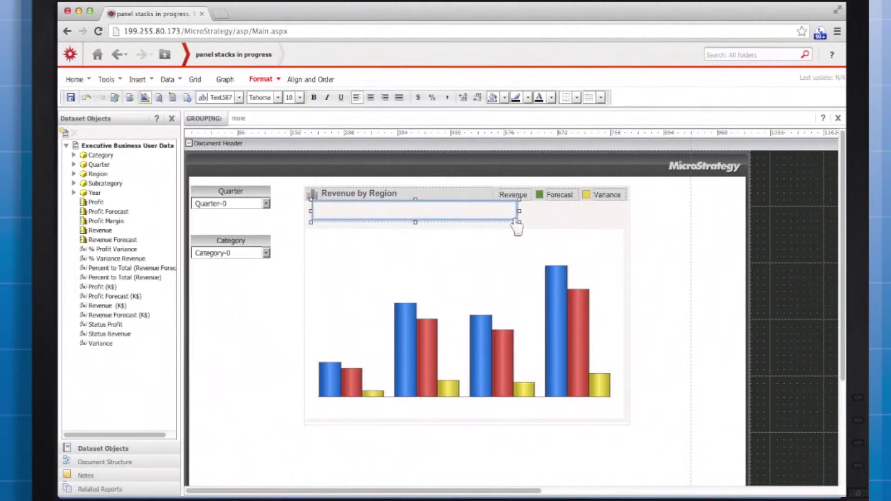
text(Performance for)
drag(111, 155, 407, 212)
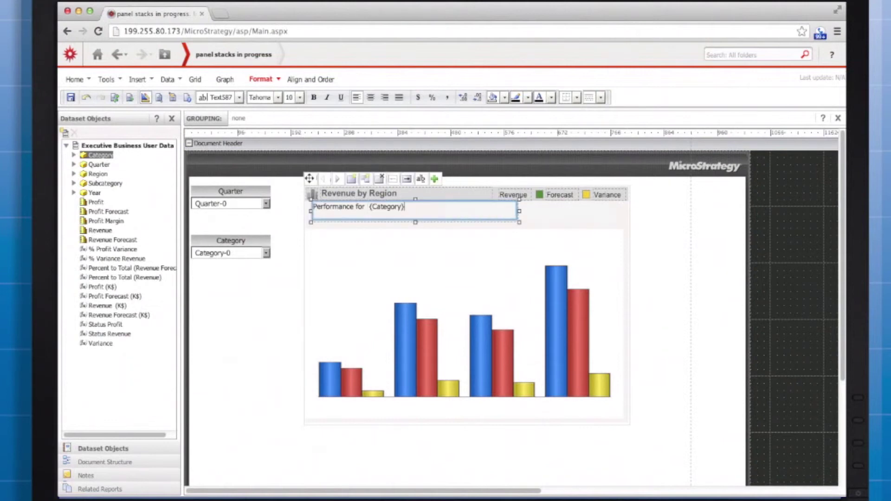
text(category in)
drag(99, 164, 459, 210)
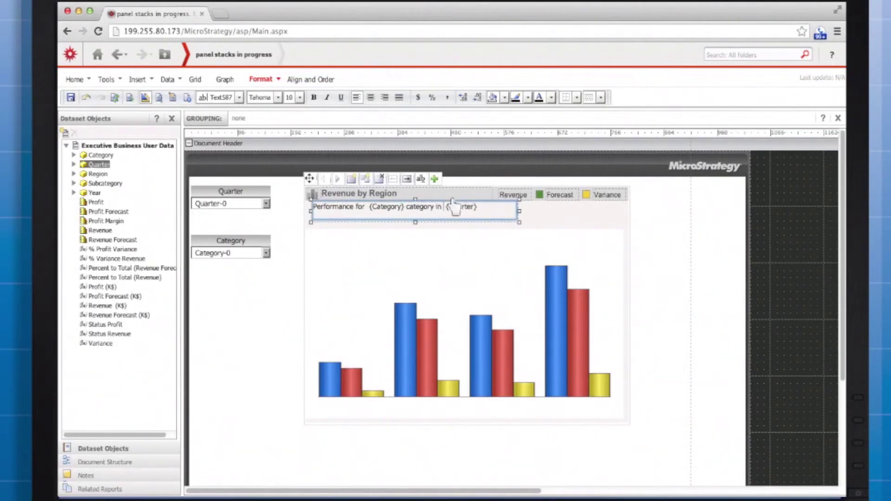
text(.)
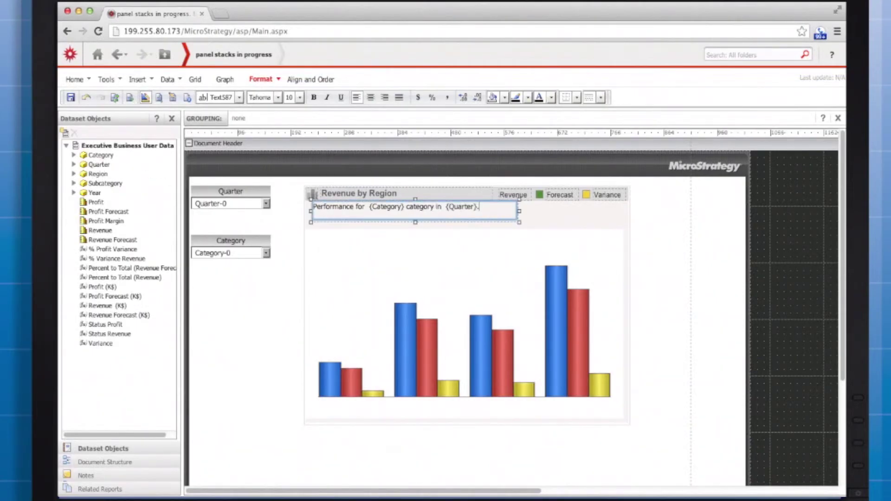
click(533, 213)
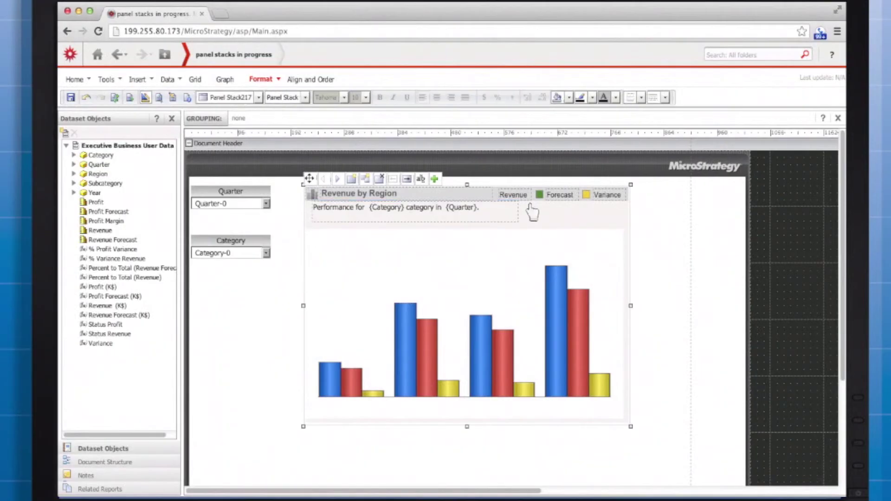
Step: Page to the Revenue vs. Revenue Forecast panel and draw a text box above the area chart
click(338, 178)
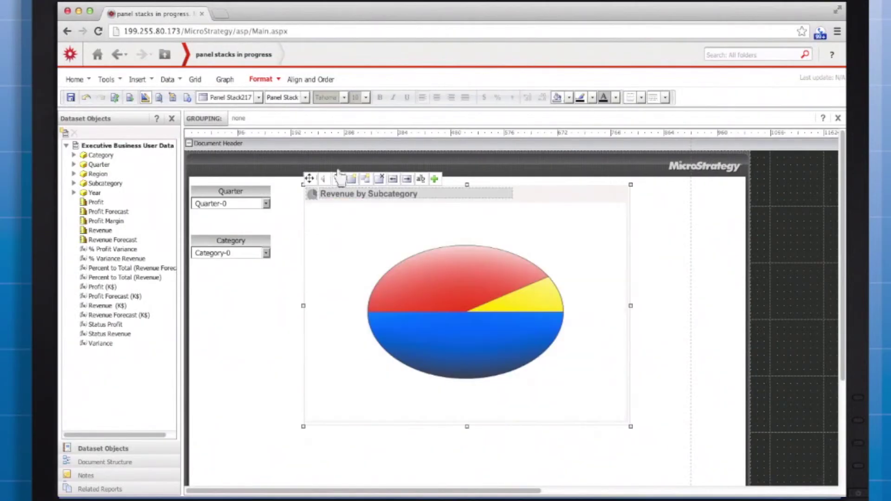
click(338, 171)
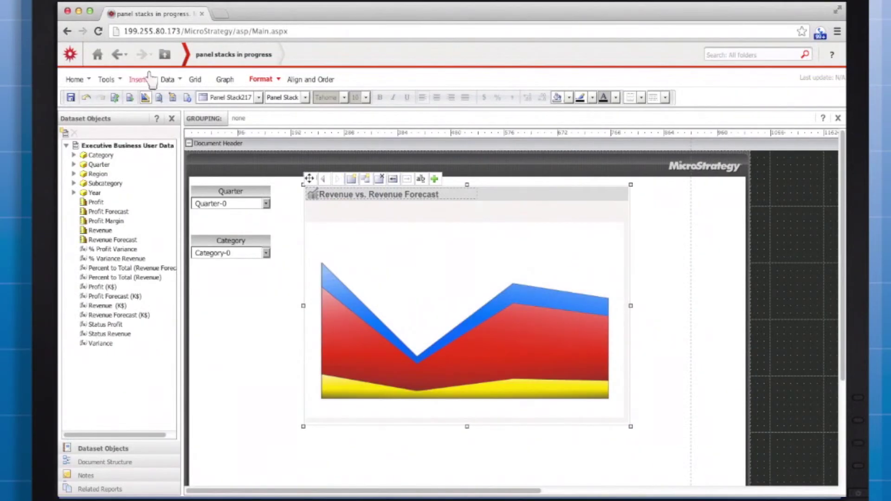
click(137, 80)
click(153, 98)
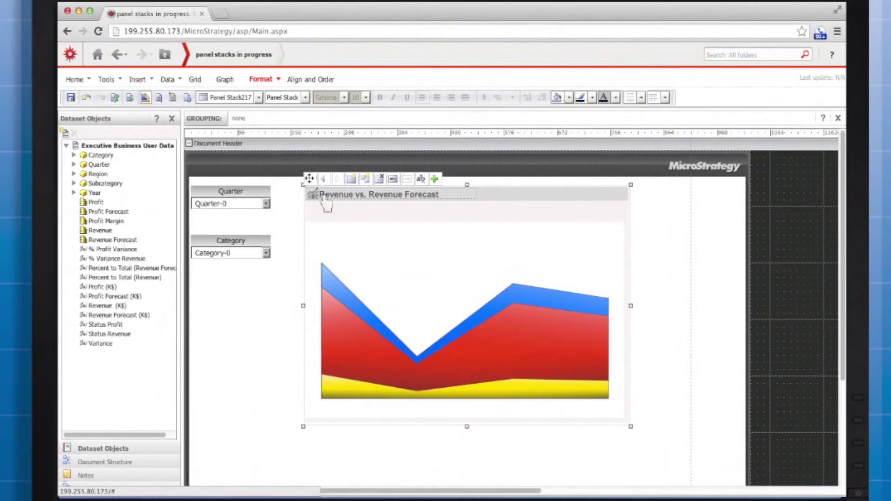
drag(324, 200, 539, 222)
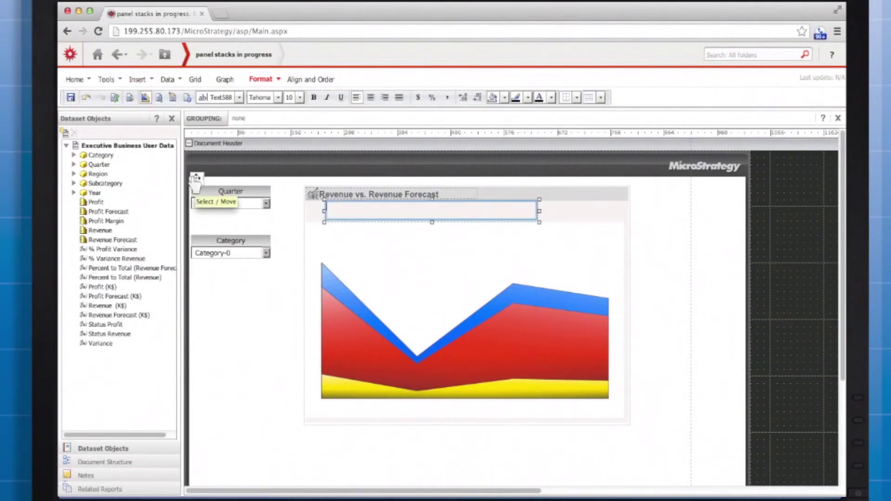
Step: Fill it with 'Revenue: {[Revenue (K$)]} Revenue Forecast: {[Revenue Forecast (K$)]}' and save the document
text(Revenue:)
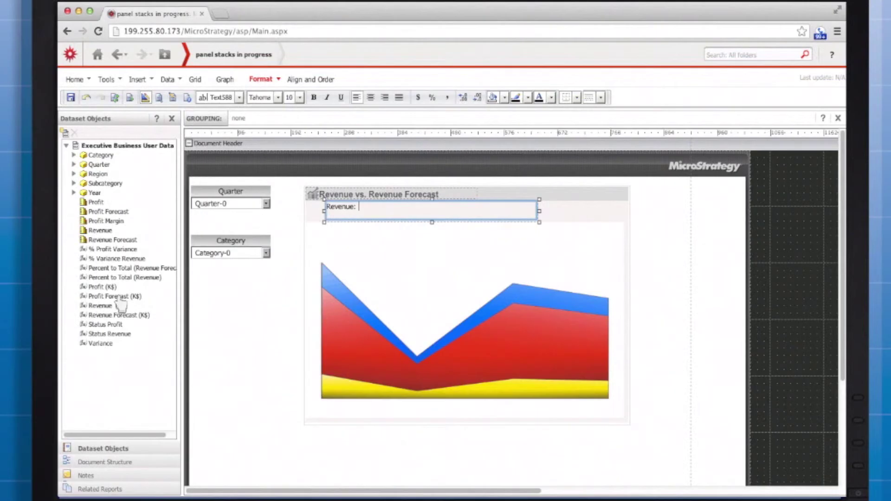
drag(104, 306, 376, 208)
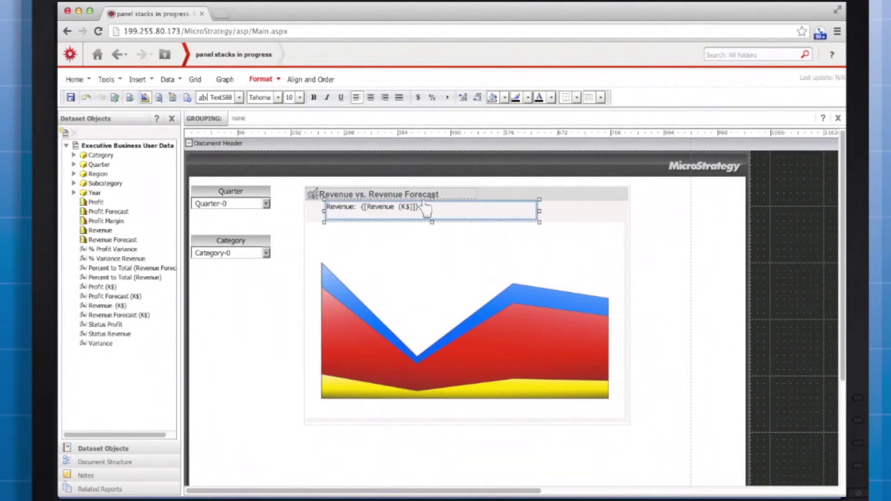
text(Revenue Forecast:)
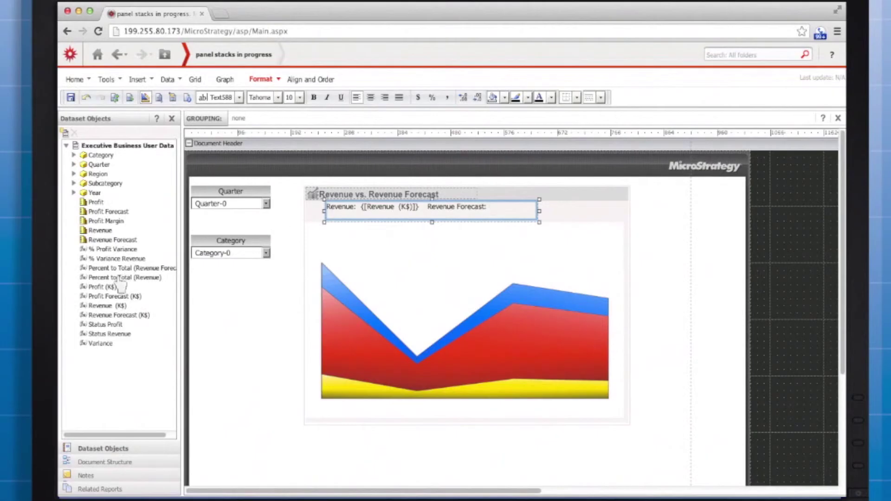
drag(115, 315, 464, 211)
click(282, 242)
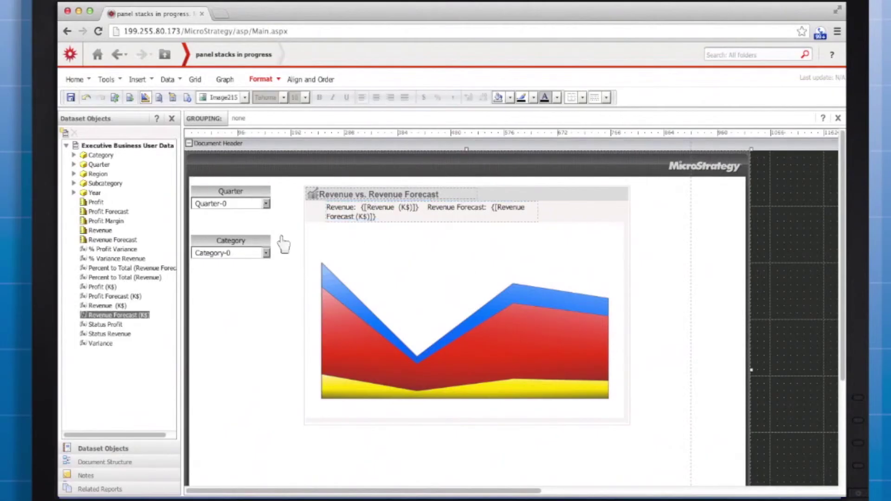
click(71, 98)
Step: Confirm the save, then on the iPad try 2011 Q1, 2011 Q4 and the Movies category
click(488, 296)
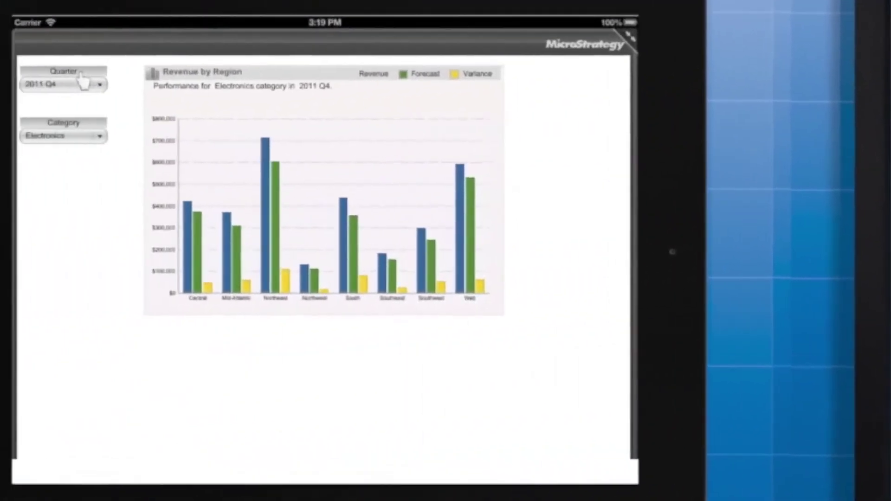
click(186, 76)
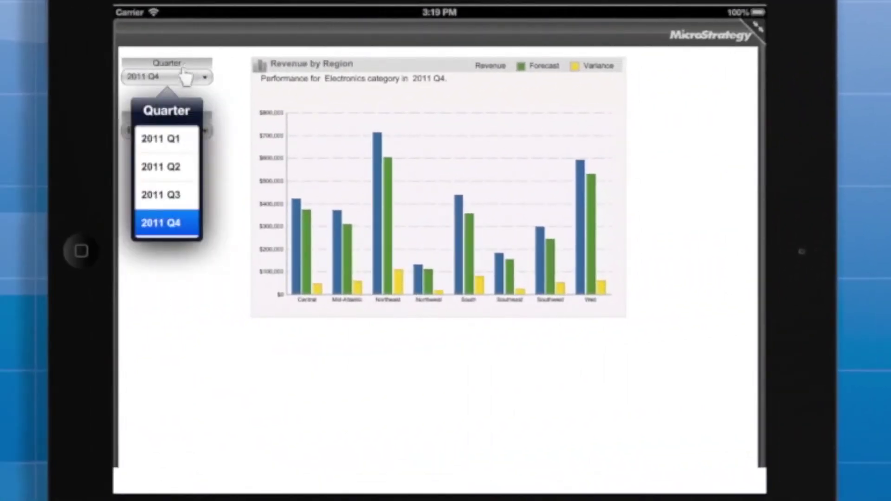
click(175, 138)
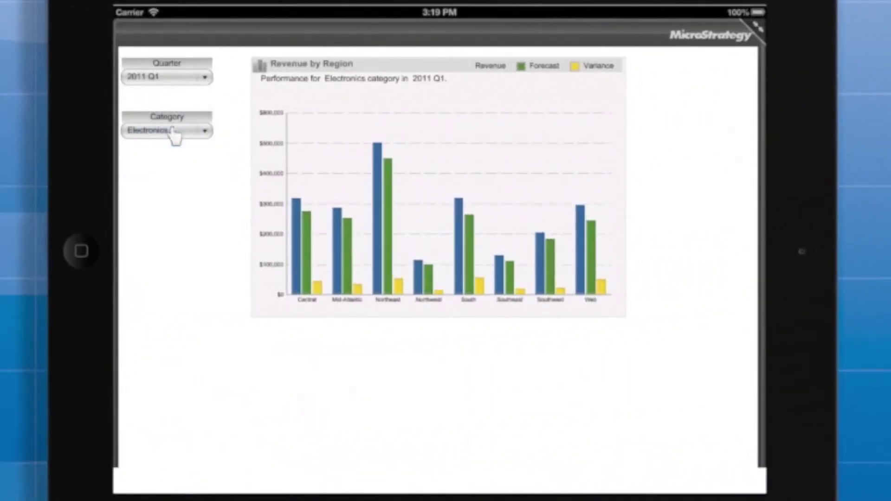
click(199, 76)
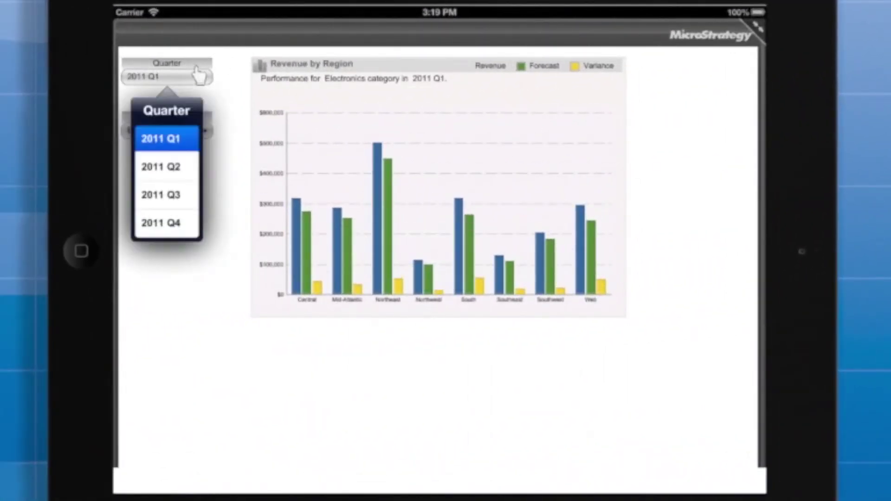
click(175, 221)
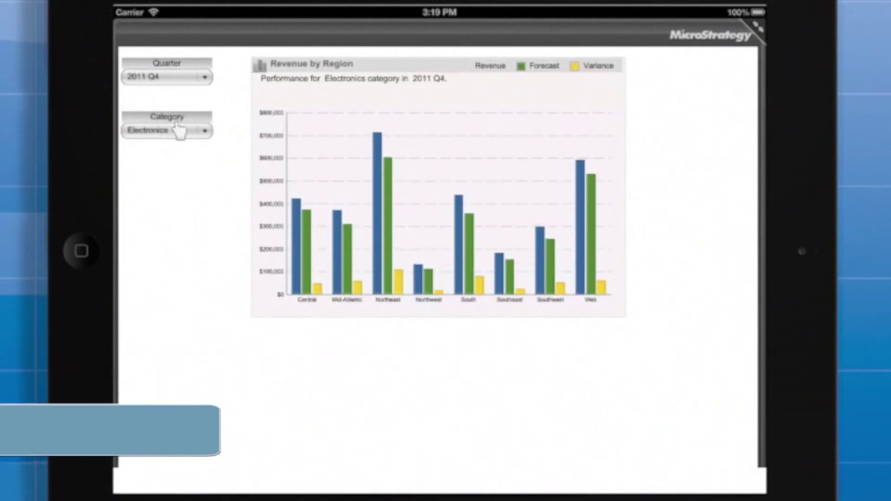
click(179, 131)
click(175, 246)
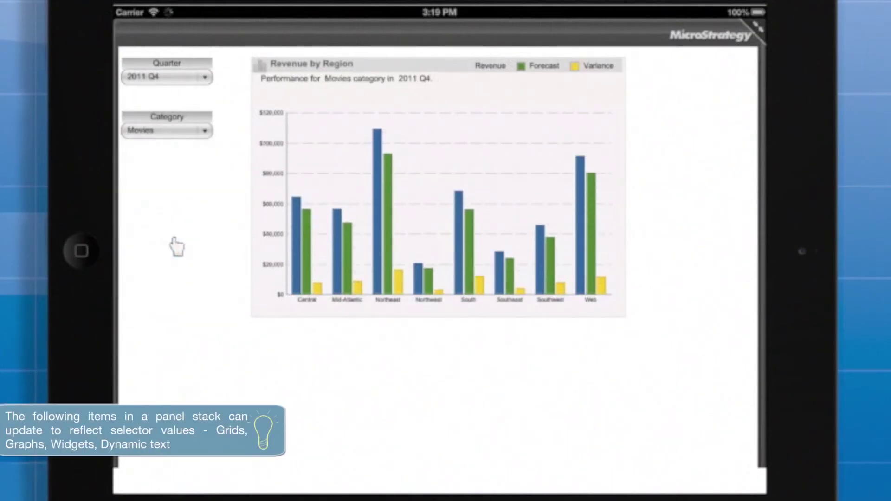
Step: Swipe to the Revenue vs. Revenue Forecast panel and filter it to 2011 Q2 and Books
drag(503, 155, 159, 156)
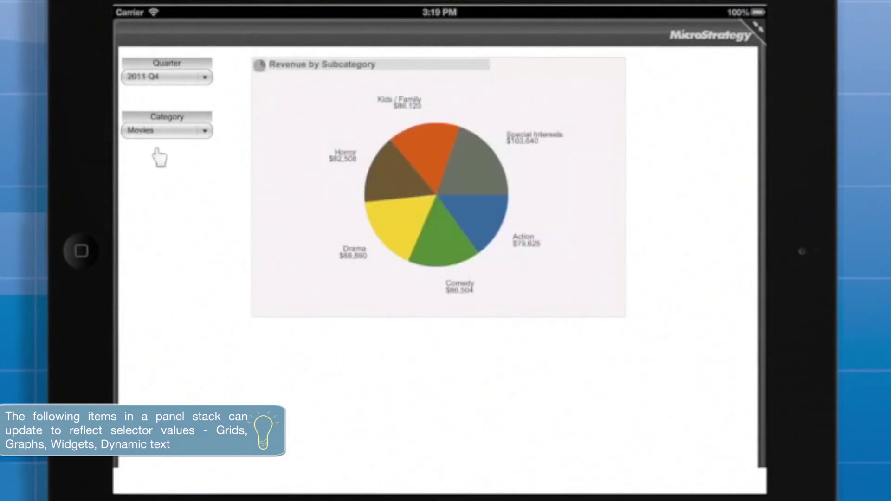
drag(454, 140, 222, 140)
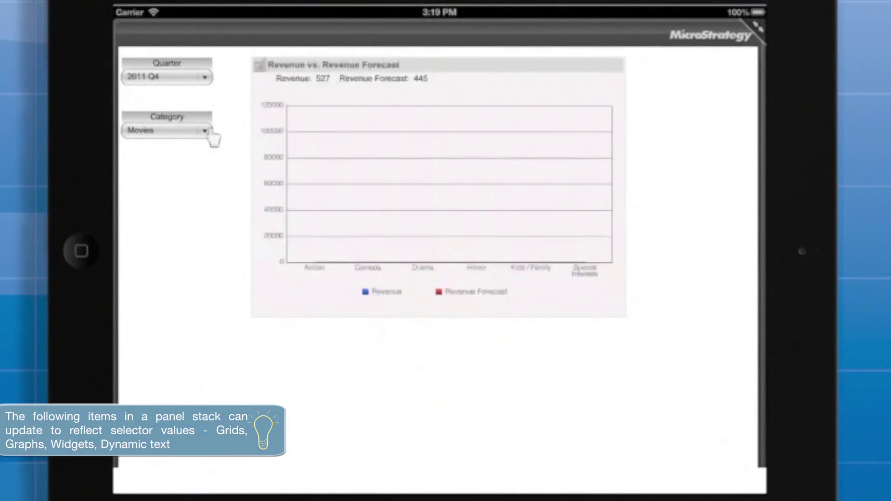
click(199, 78)
click(177, 163)
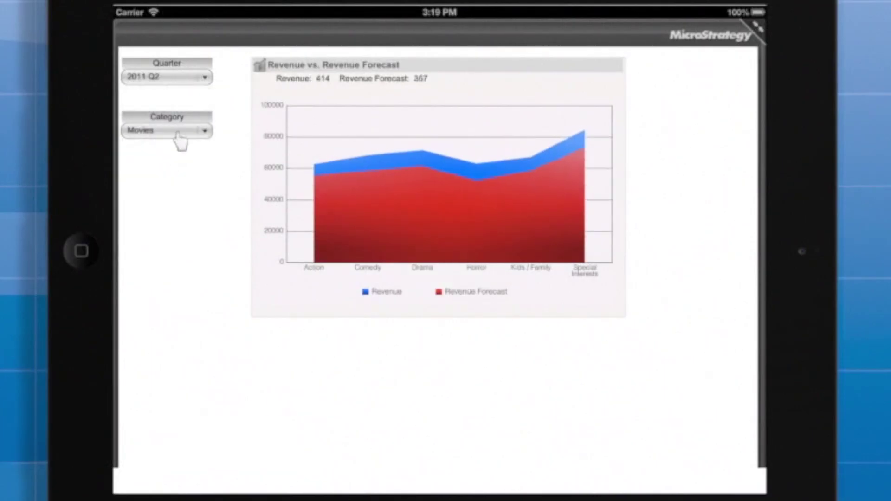
click(178, 132)
click(179, 192)
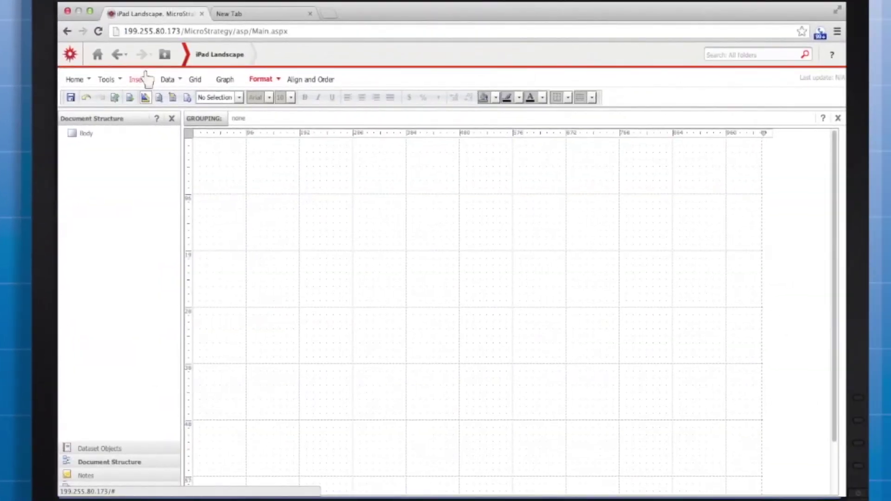
Step: Insert a panel stack spanning most of the iPad Landscape page
click(146, 80)
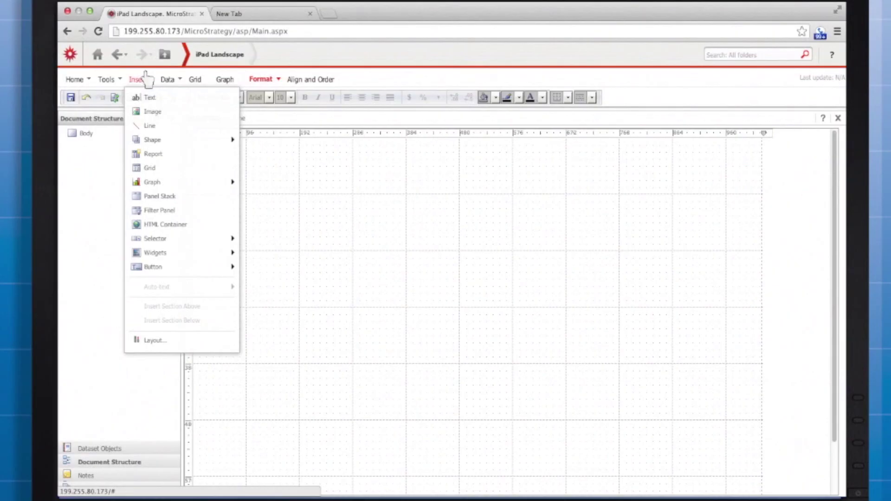
click(180, 196)
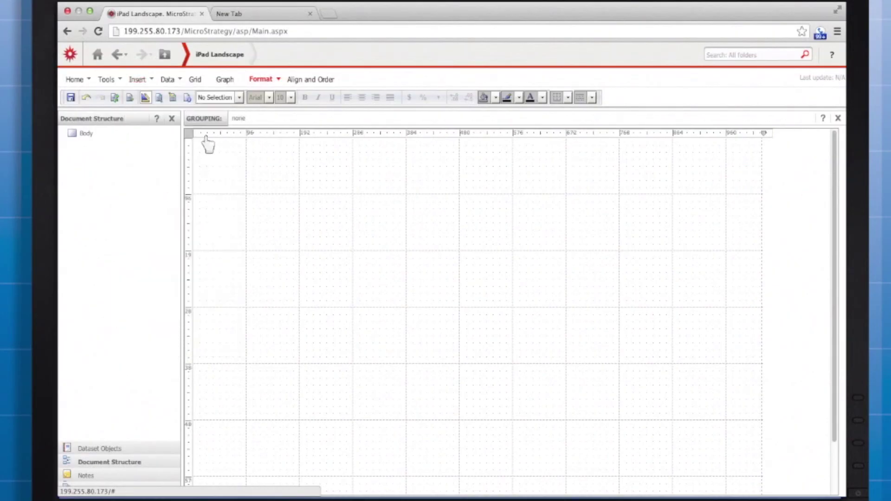
drag(208, 145, 746, 469)
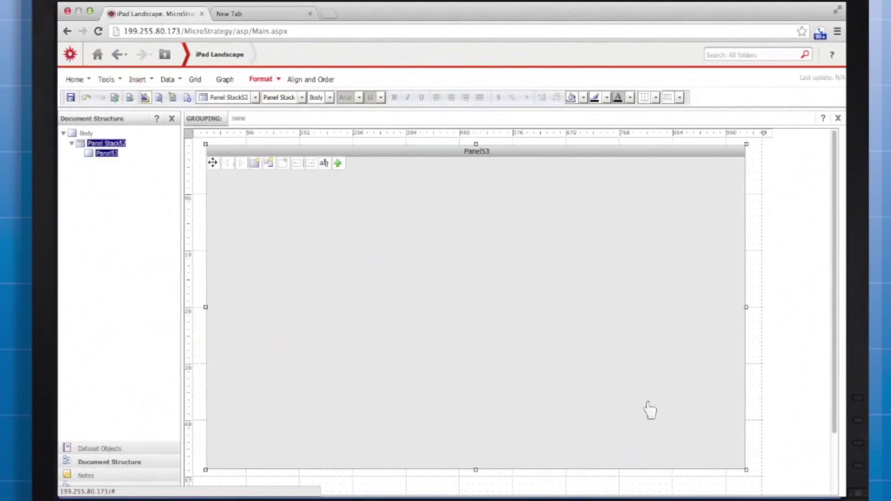
Step: Draw a second panel stack nested inside Panel53
click(152, 79)
click(180, 196)
drag(304, 196, 641, 395)
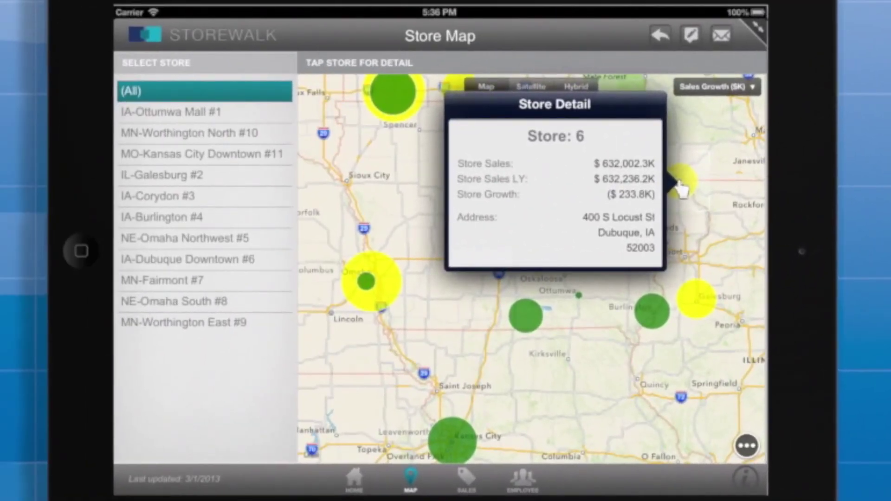
Step: Dismiss the Store 6 details, read and close the Store Map's About notes, then swipe to the subcategory pie
click(744, 479)
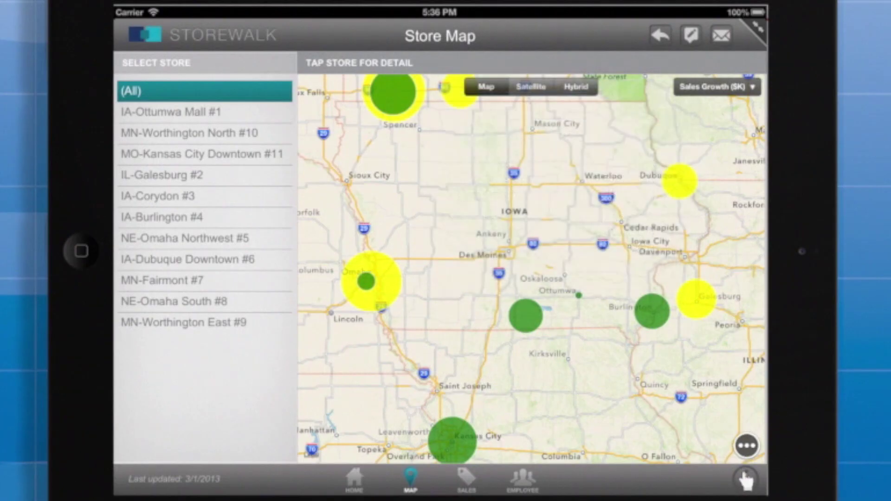
click(745, 480)
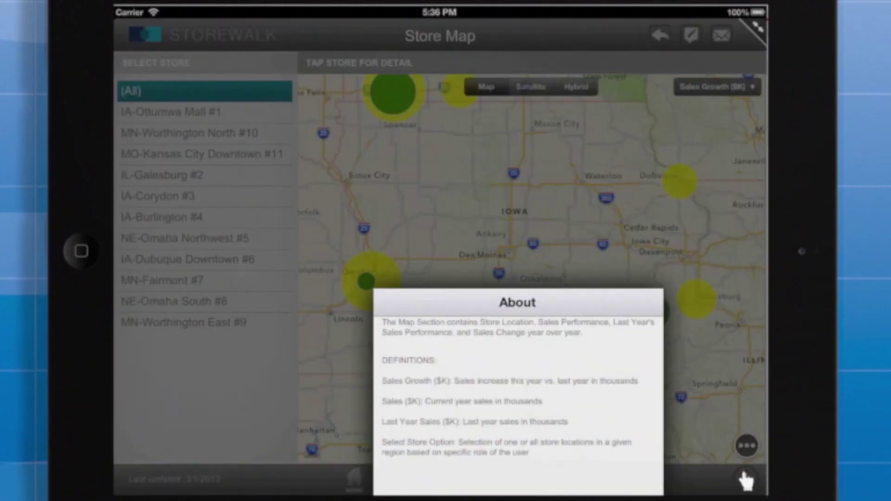
click(692, 37)
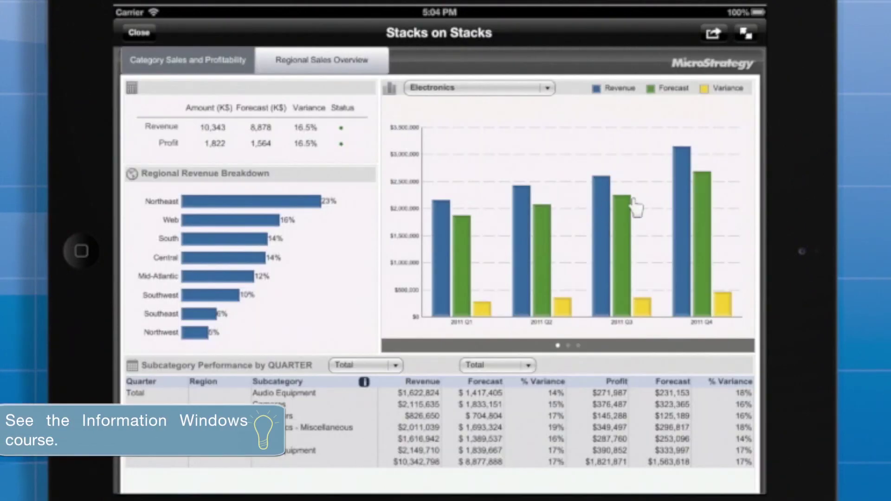
drag(636, 205, 384, 203)
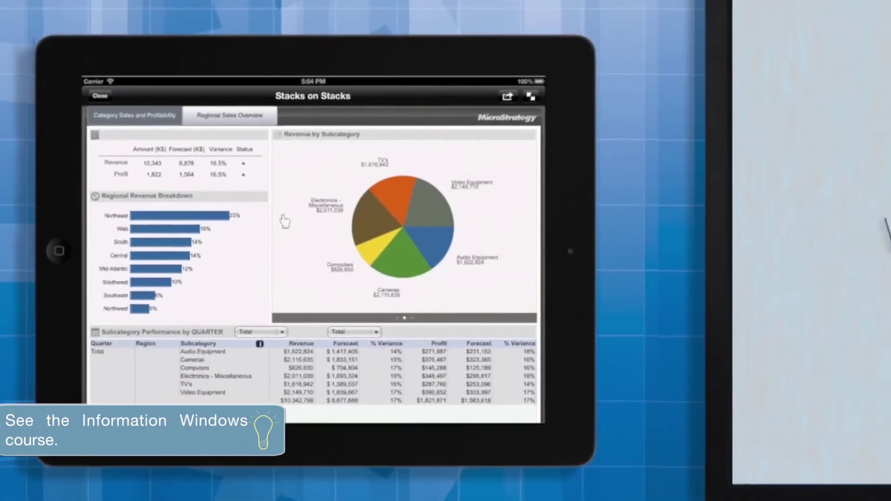